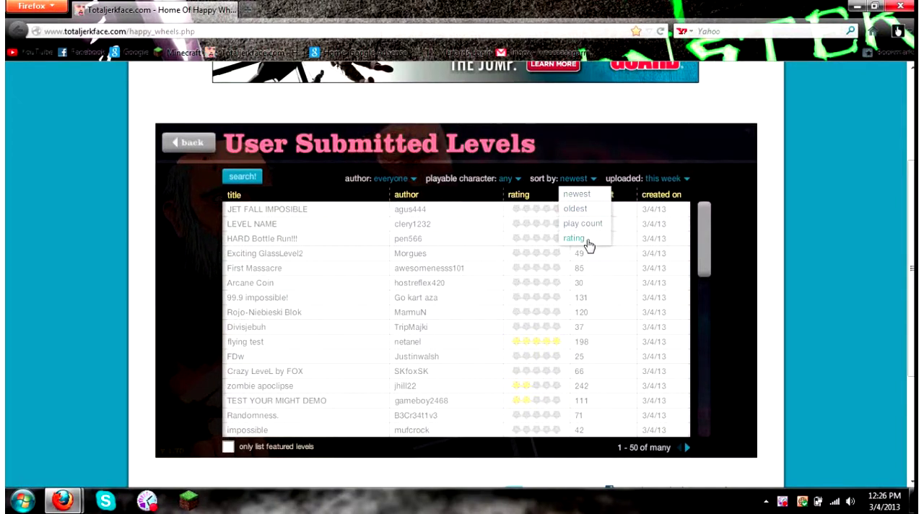
- Sort this week's levels by rating and open XxSTAIRS OF DEATHxX's details
{"action": "left_click", "coordinate": [576, 238]}
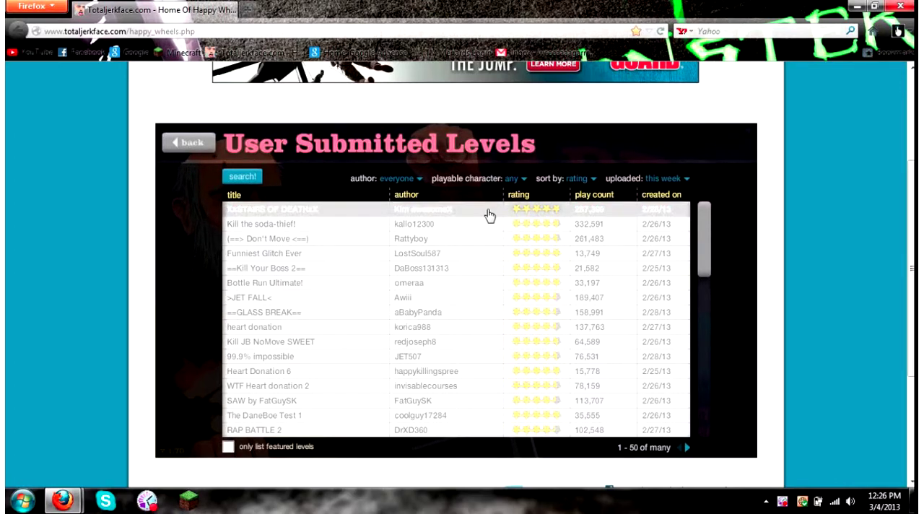
{"action": "left_click", "coordinate": [490, 212]}
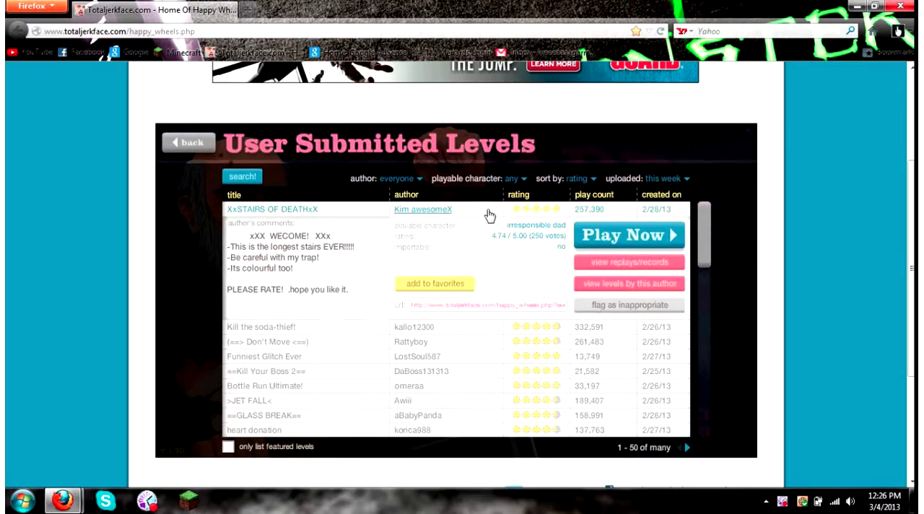
- Start XxSTAIRS OF DEATHxX and ride the cyclist down the stairs
{"action": "left_click", "coordinate": [630, 239]}
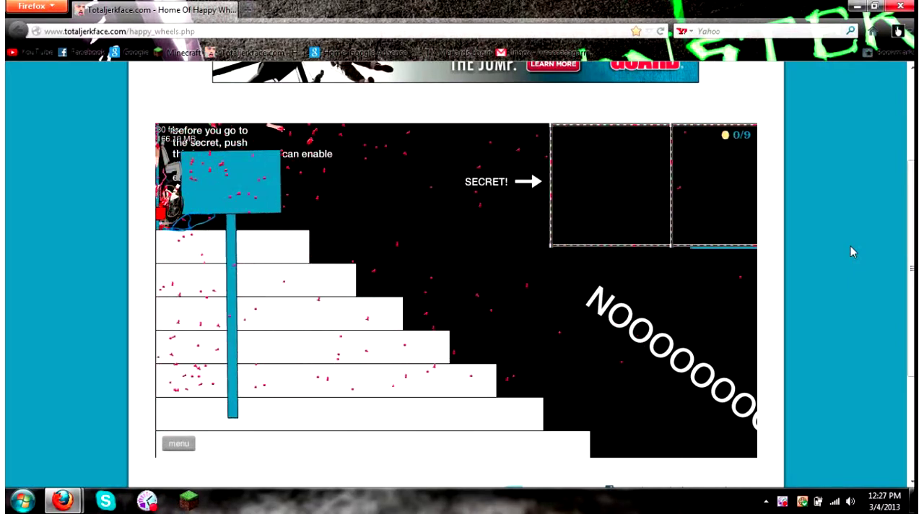
{"action": "key", "text": "Escape"}
{"action": "key", "text": "Escape"}
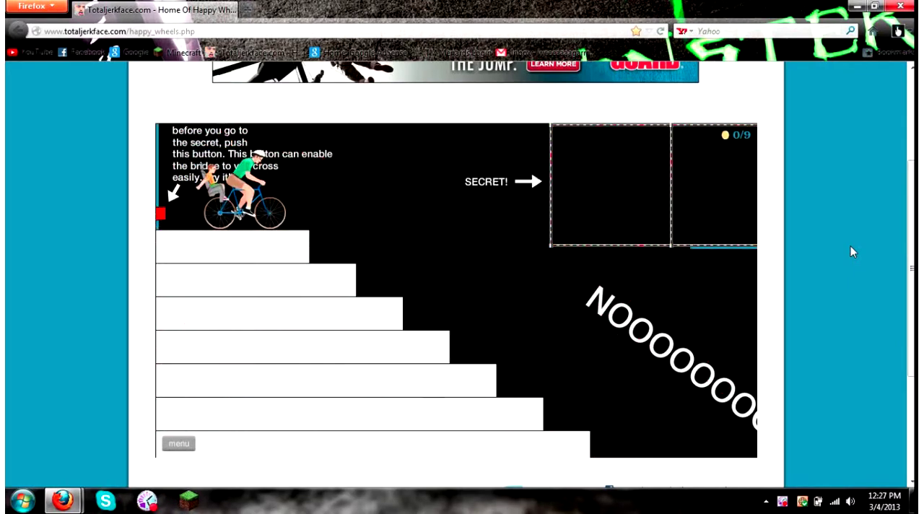
{"action": "key", "text": "Up"}
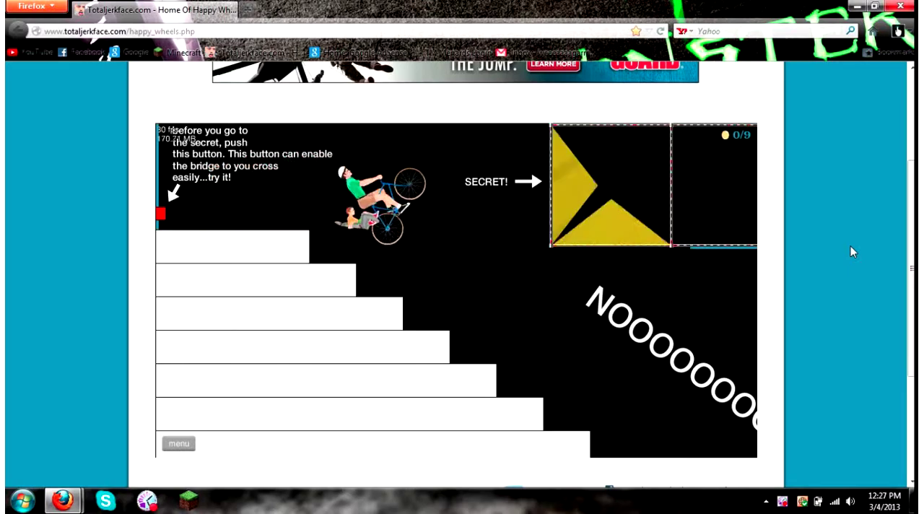
{"action": "key", "text": "Up"}
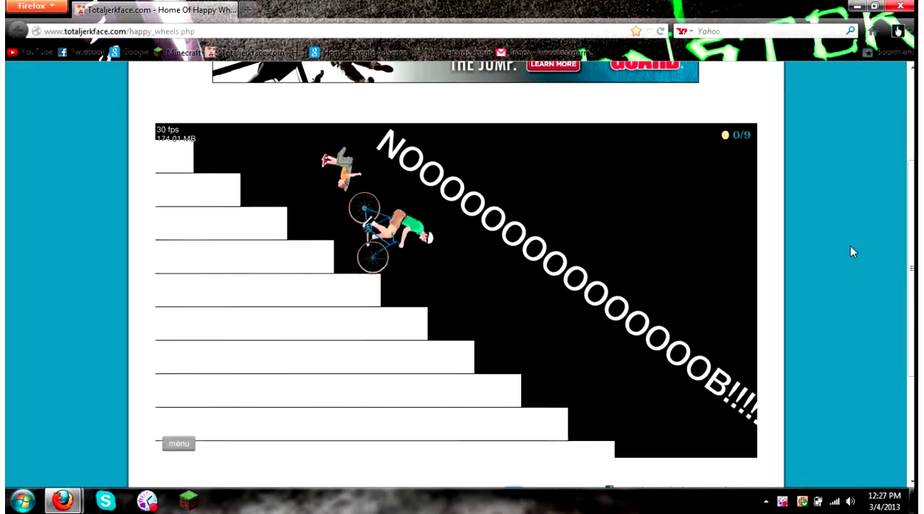
{"action": "key", "text": "Up"}
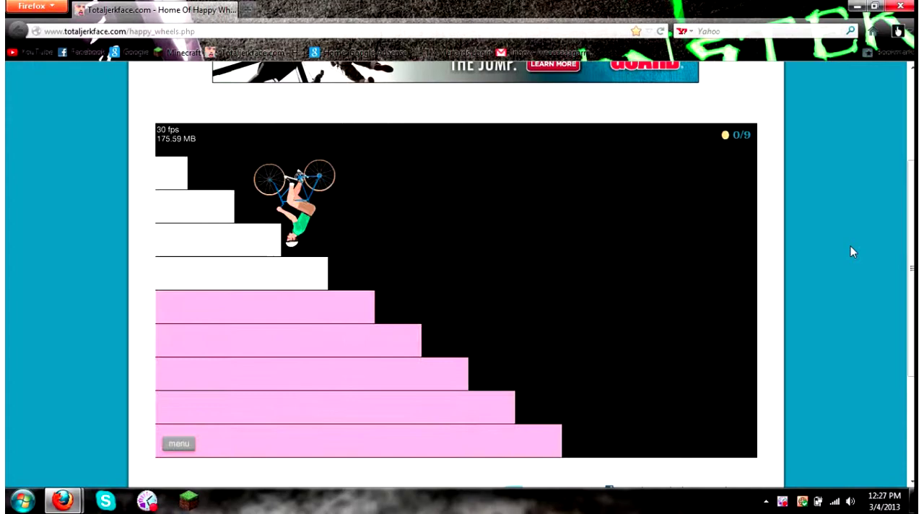
{"action": "key", "text": "Up"}
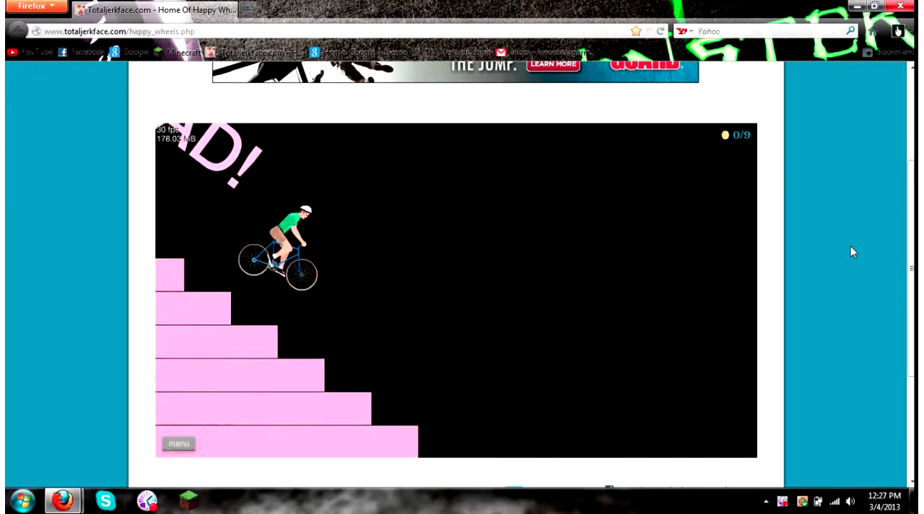
- After crashing, restart and steer the cyclist toward the secret passage
{"action": "key", "text": "Escape"}
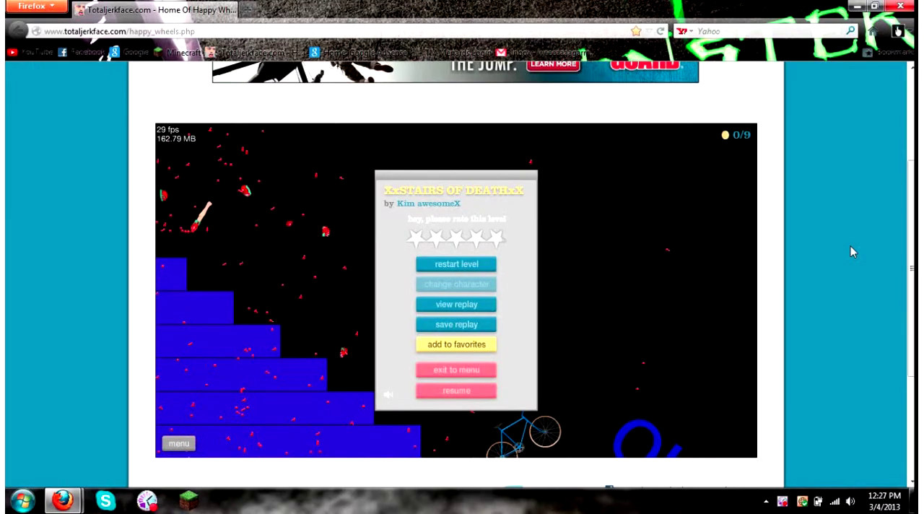
{"action": "key", "text": "r"}
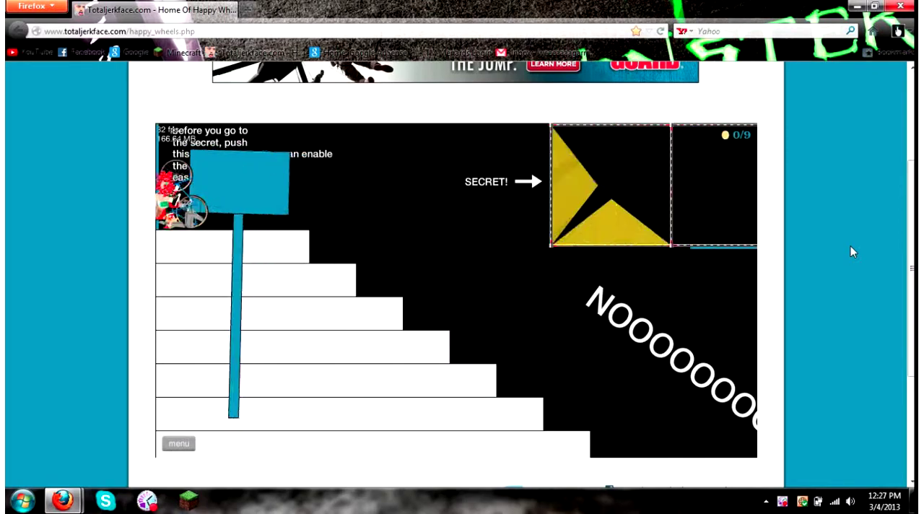
{"action": "key", "text": "Escape"}
{"action": "key", "text": "r"}
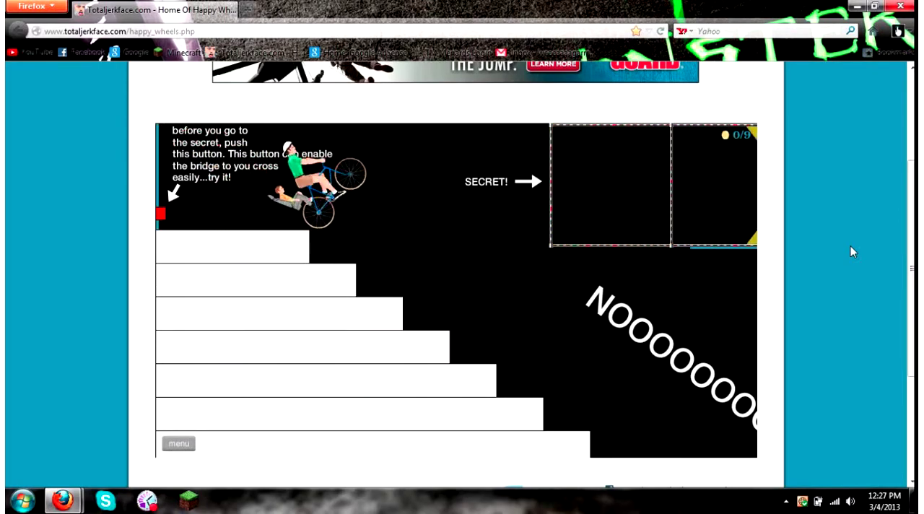
{"action": "key", "text": "Up"}
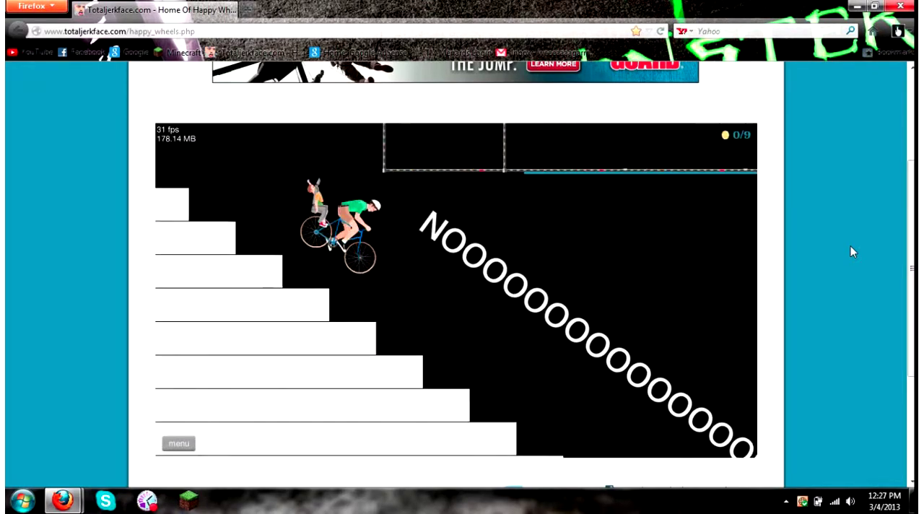
{"action": "key", "text": "Up"}
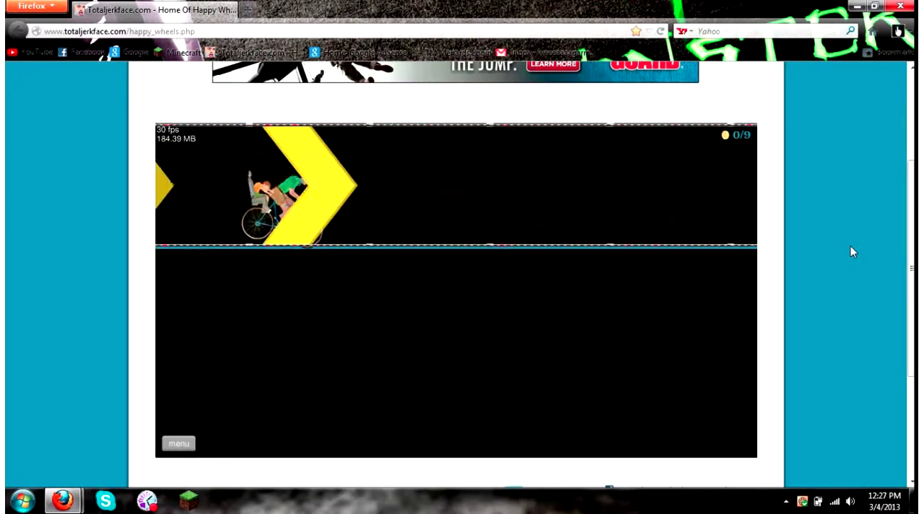
- Restart again and ride down the stairs to a 17.96-second victory
{"action": "key", "text": "r"}
{"action": "key", "text": "Escape"}
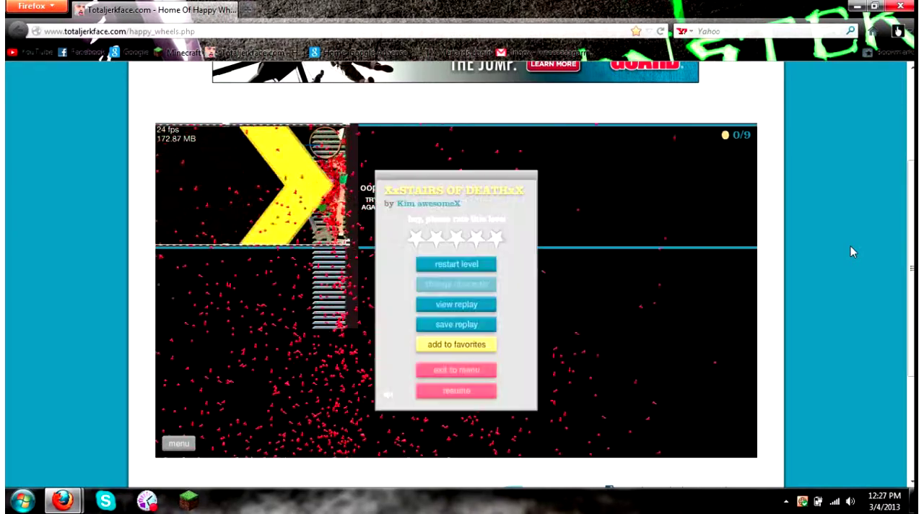
{"action": "key", "text": "r"}
{"action": "key", "text": "Up"}
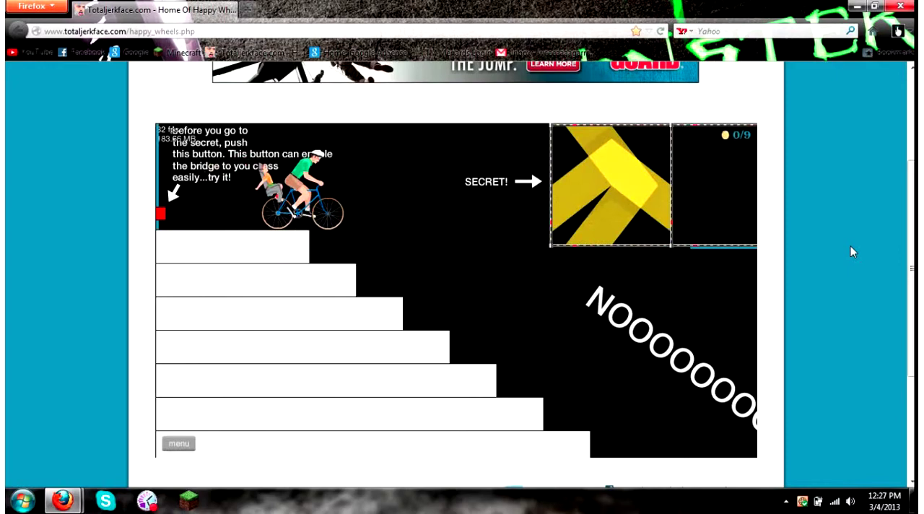
{"action": "key", "text": "Up"}
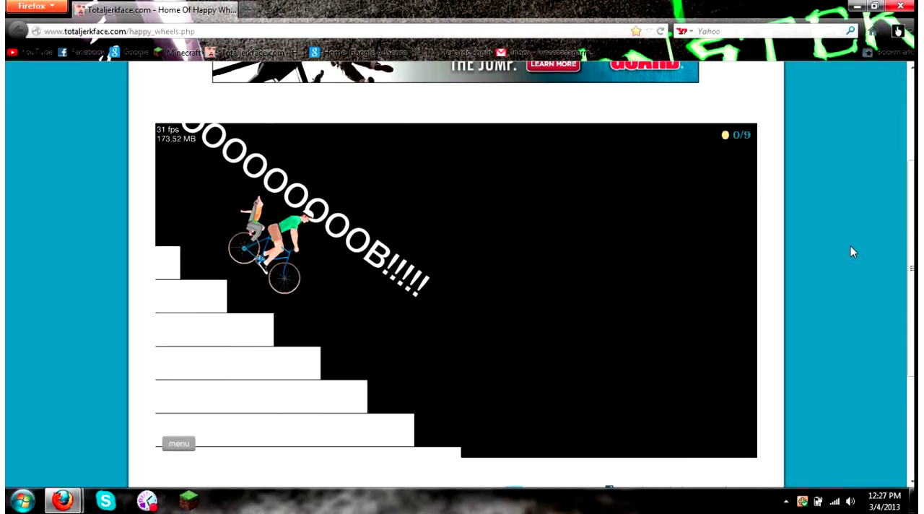
{"action": "key", "text": "Up"}
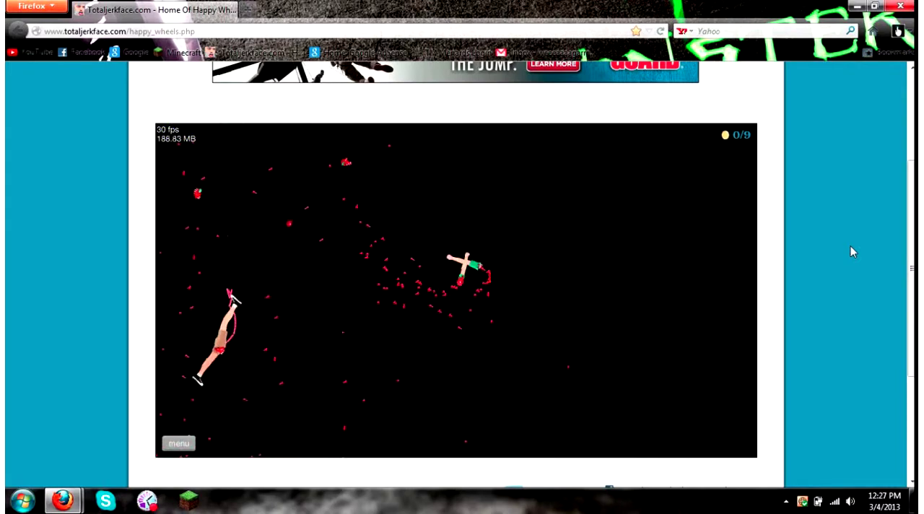
{"action": "key", "text": "Escape"}
{"action": "key", "text": "r"}
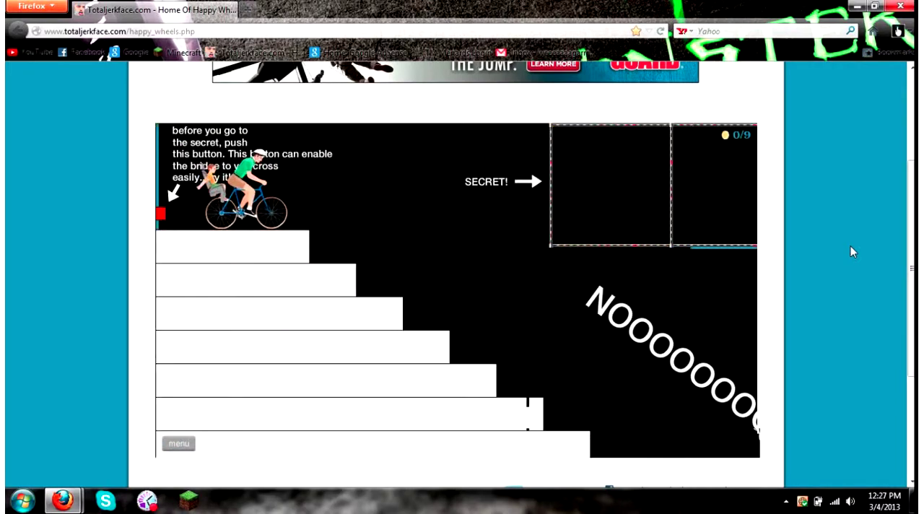
{"action": "key", "text": "Up"}
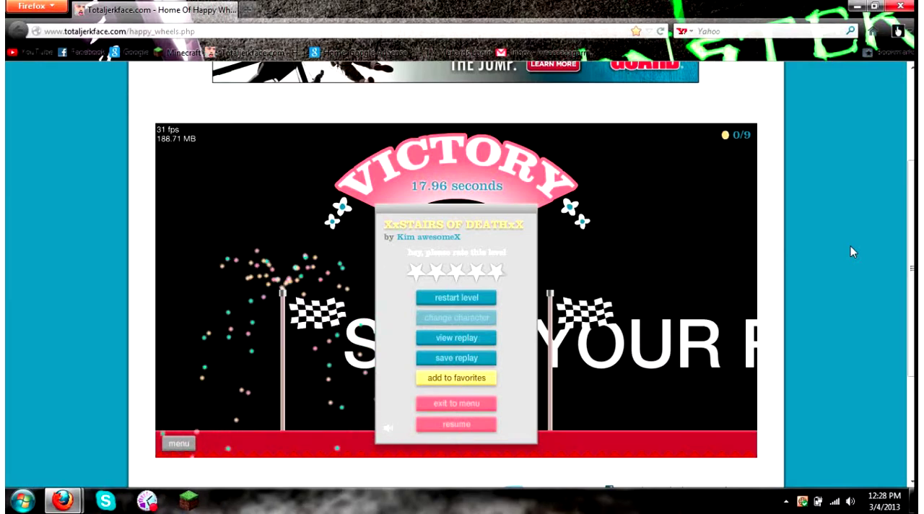
- Go back to the level list and start Kill the soda-thief!
{"action": "left_click", "coordinate": [487, 406]}
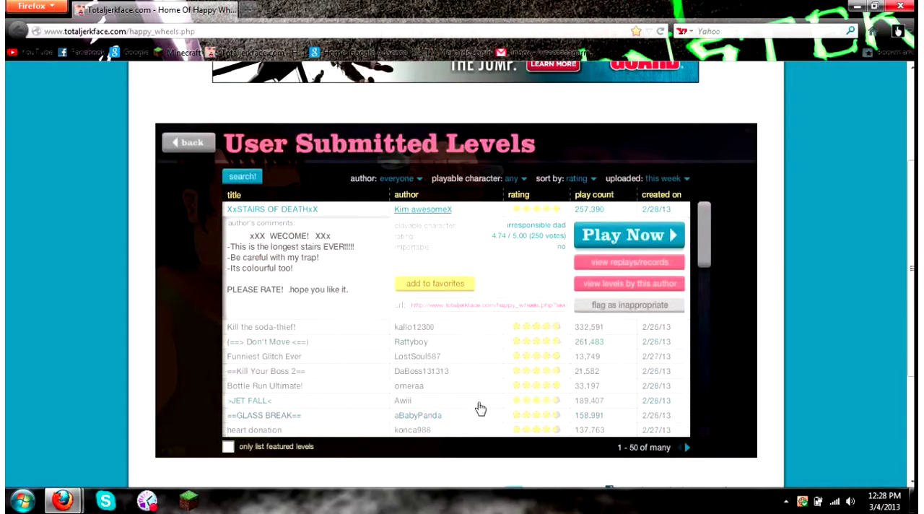
{"action": "left_click", "coordinate": [260, 327]}
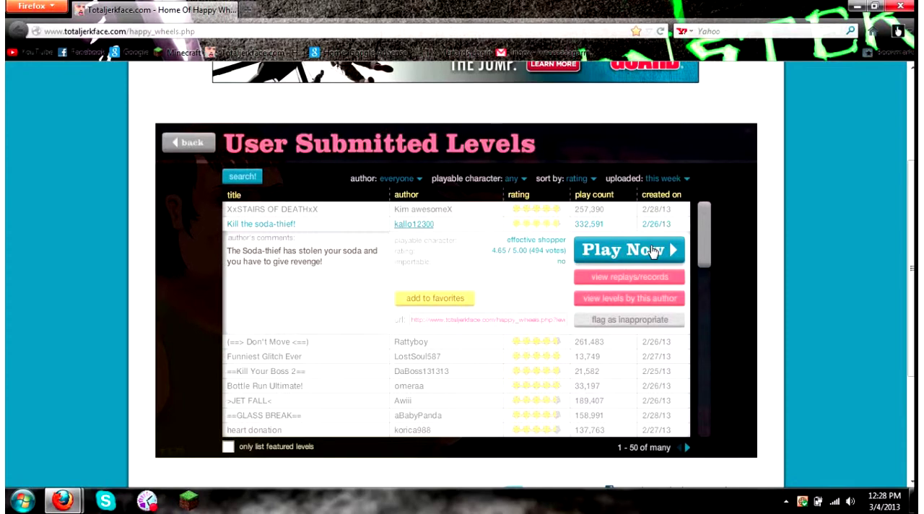
{"action": "left_click", "coordinate": [655, 250]}
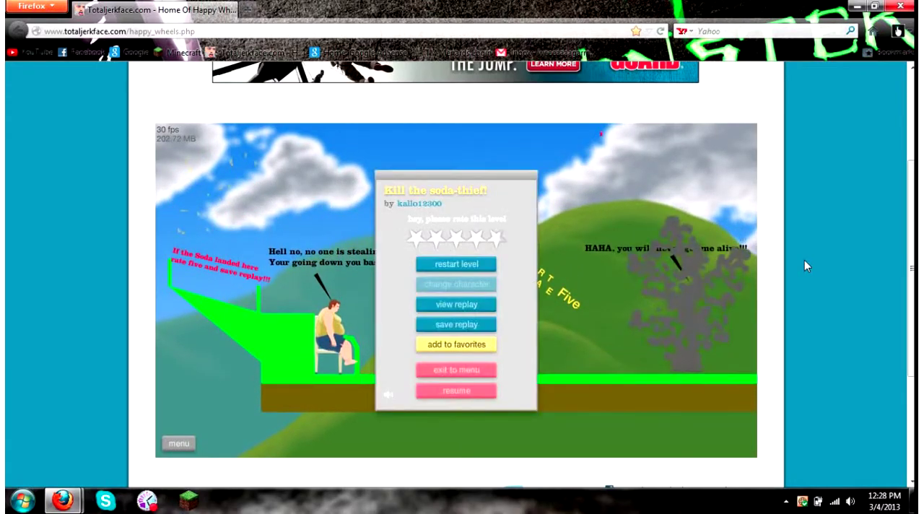
- Play Kill the soda-thief!, restarting and pausing along the way
{"action": "key", "text": "Tab"}
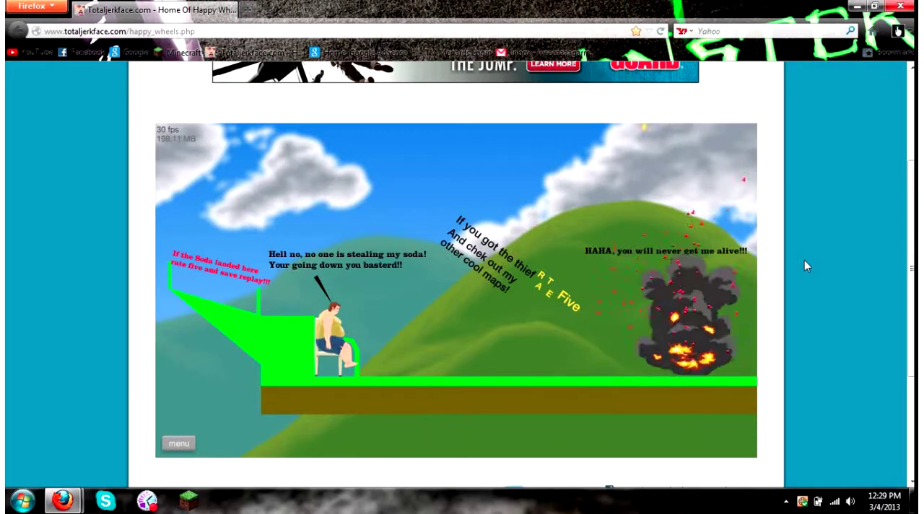
{"action": "key", "text": "Escape"}
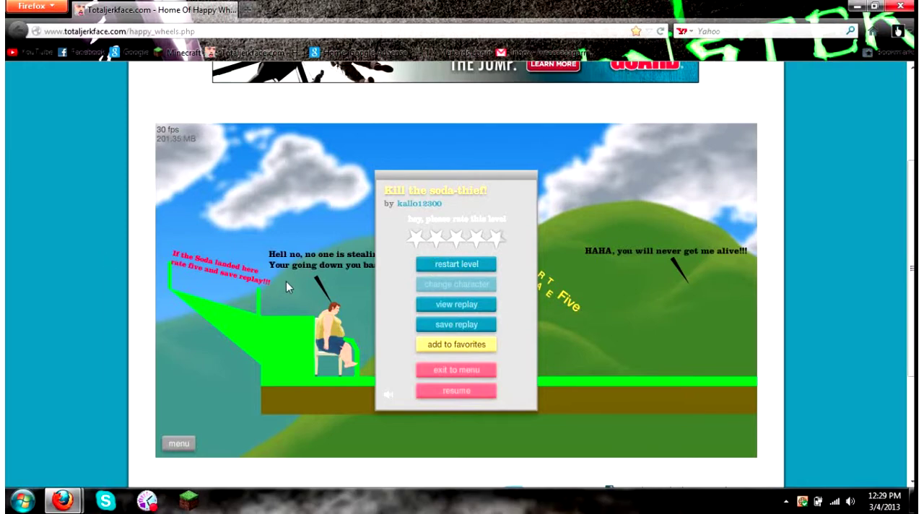
{"action": "key", "text": "Escape"}
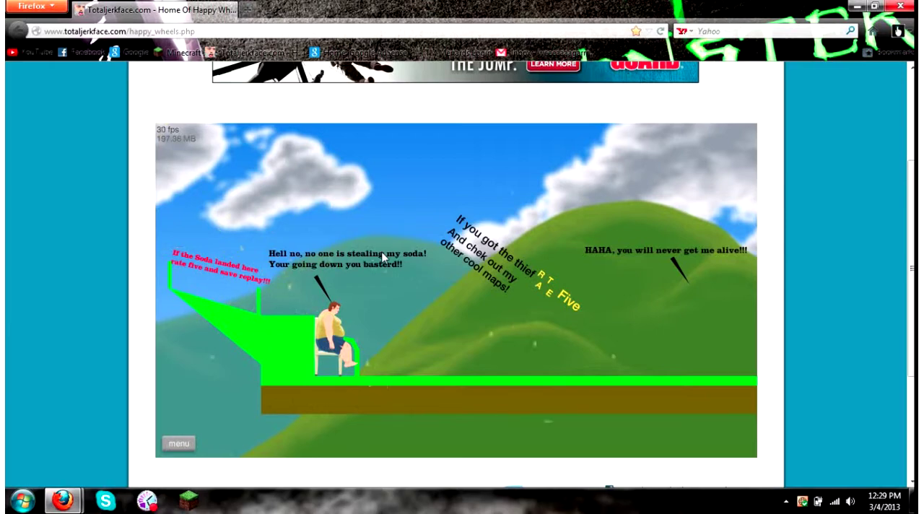
{"action": "key", "text": "Tab"}
- Exit to the list, start (==> Don't Move <==) as the lawnmower man, then pause
{"action": "left_click", "coordinate": [457, 370]}
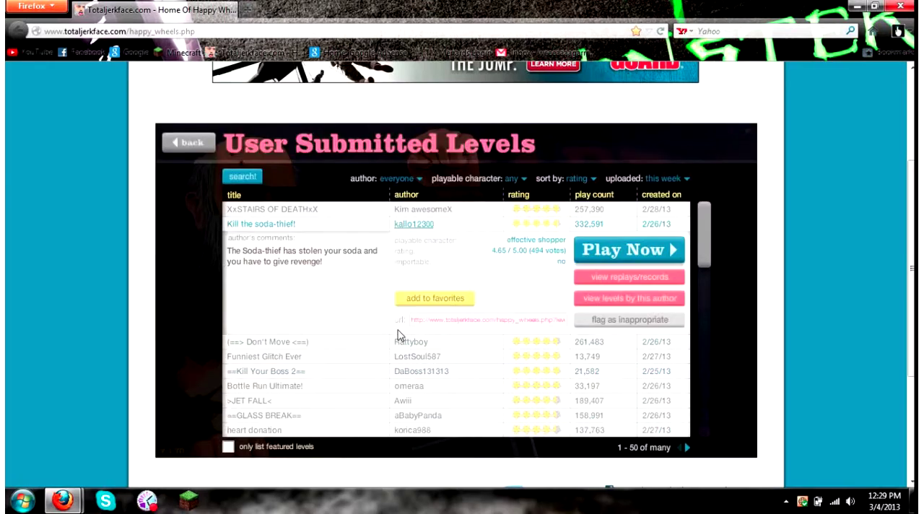
{"action": "left_click_drag", "start_coordinate": [703, 230], "coordinate": [700, 255]}
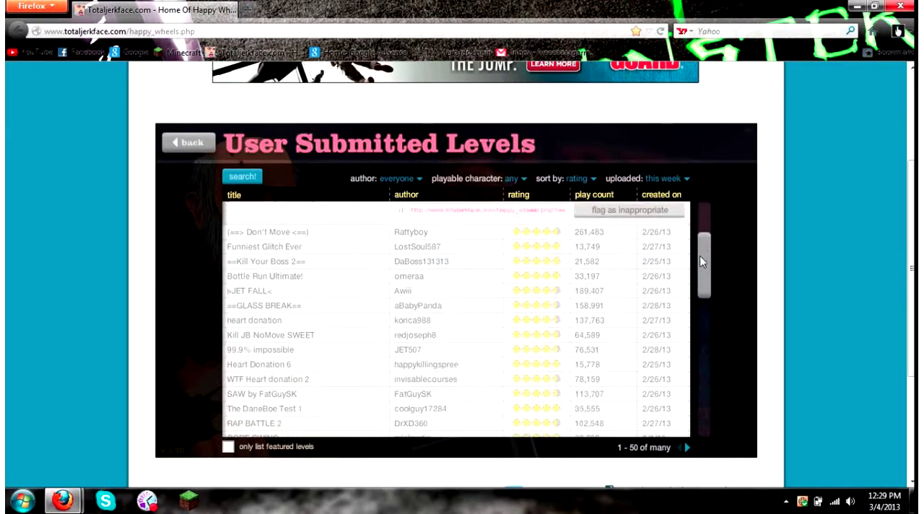
{"action": "left_click", "coordinate": [432, 236]}
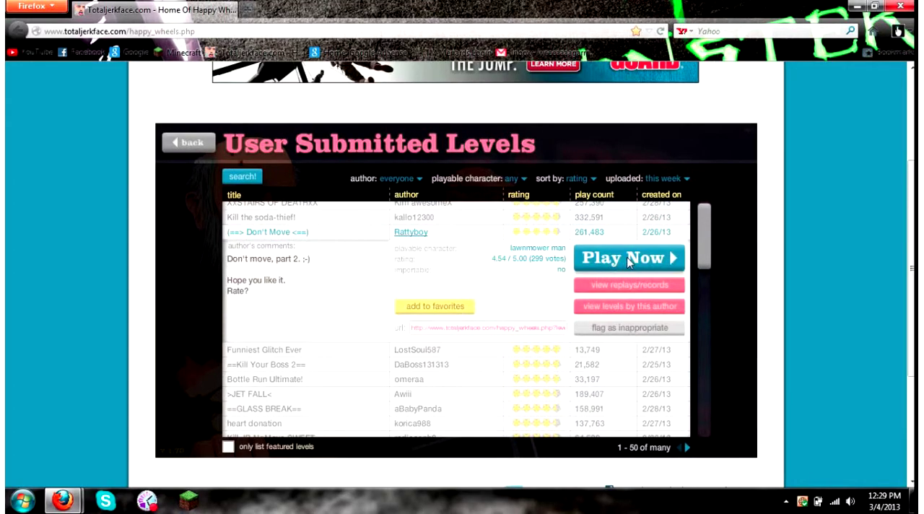
{"action": "left_click", "coordinate": [621, 258]}
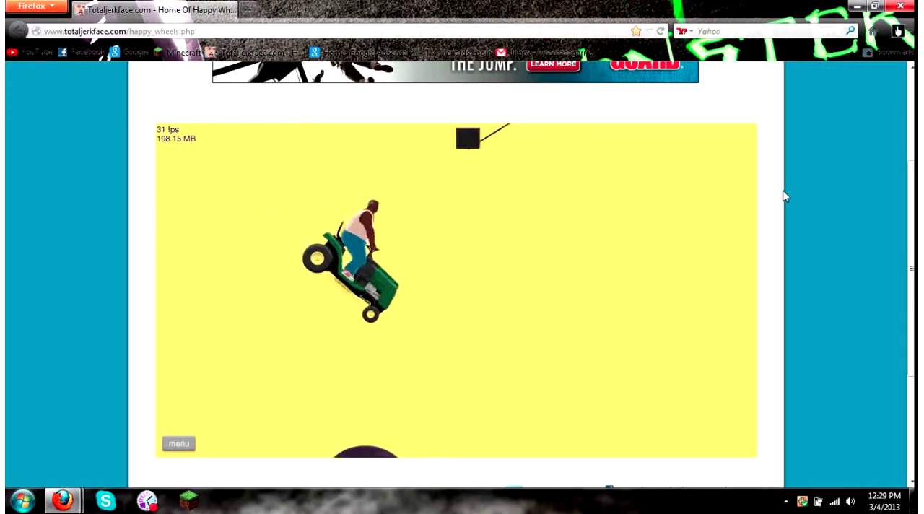
{"action": "key", "text": "Escape"}
- Exit to the list and ride Funniest Glitch Ever with the moped couple, then pause
{"action": "left_click", "coordinate": [459, 372]}
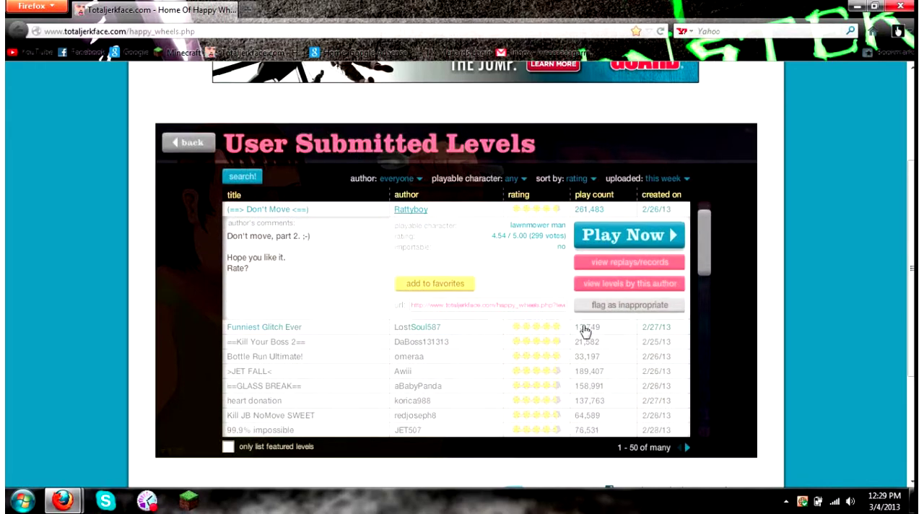
{"action": "scroll", "coordinate": [305, 361], "scroll_direction": "down", "scroll_amount": 2}
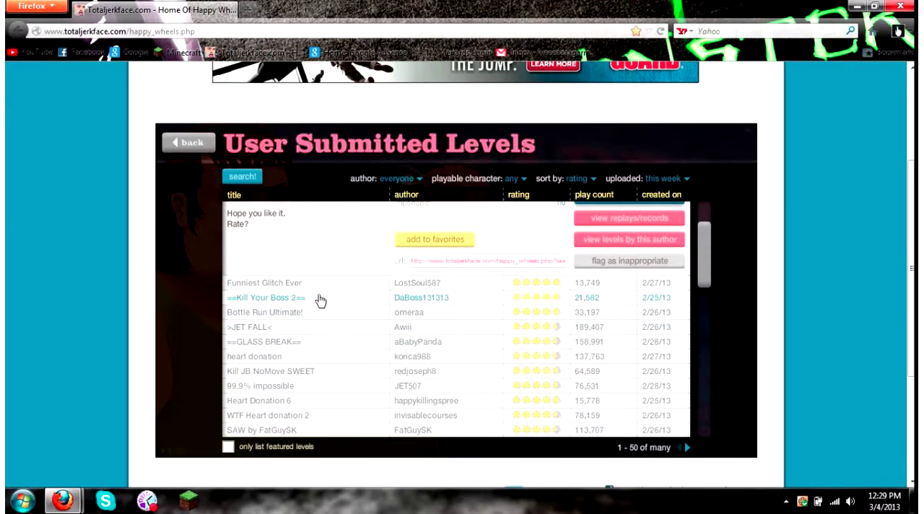
{"action": "left_click", "coordinate": [265, 282]}
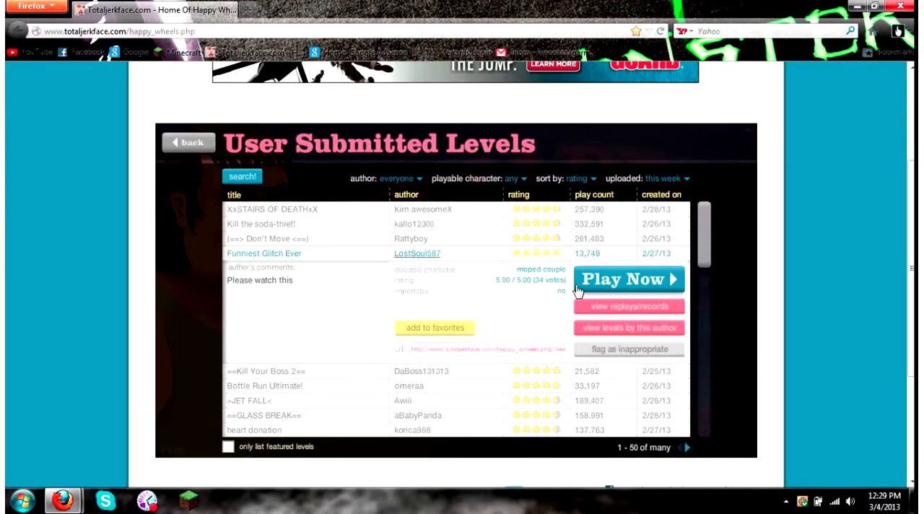
{"action": "left_click", "coordinate": [612, 282]}
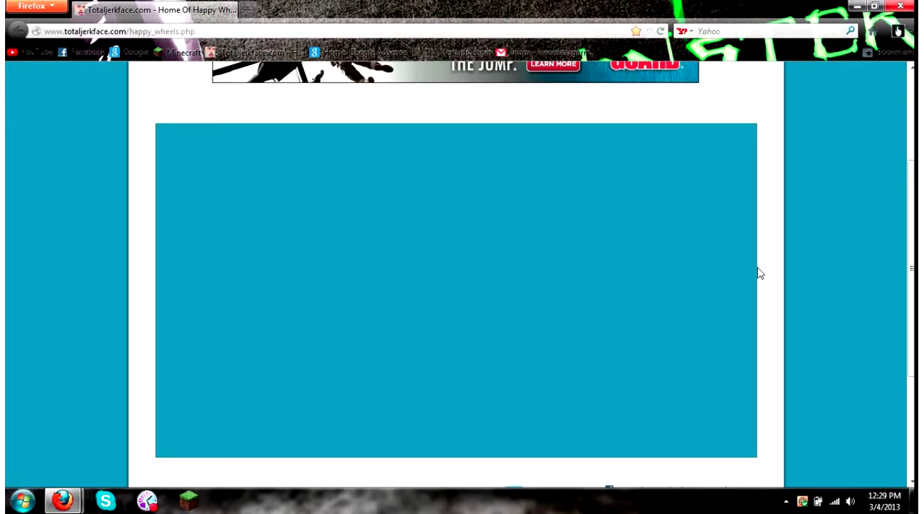
{"action": "key", "text": "Up"}
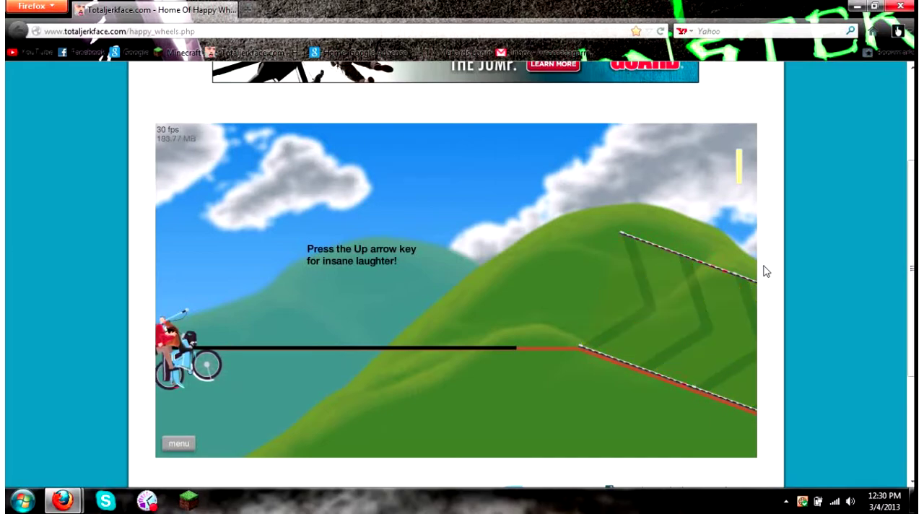
{"action": "key", "text": "Escape"}
- Start ==Kill Your Boss 2==, replay it to a 4.53-second victory, and exit
{"action": "left_click", "coordinate": [487, 372]}
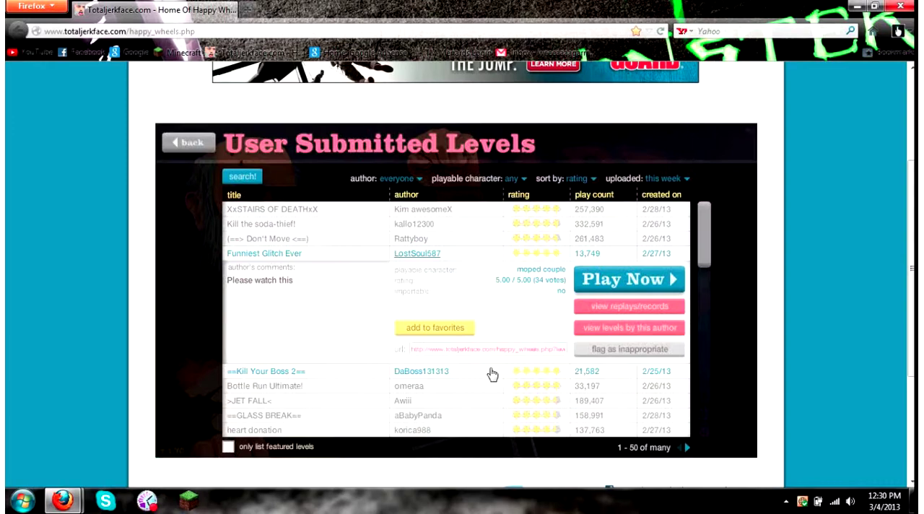
{"action": "left_click_drag", "start_coordinate": [709, 242], "coordinate": [704, 277]}
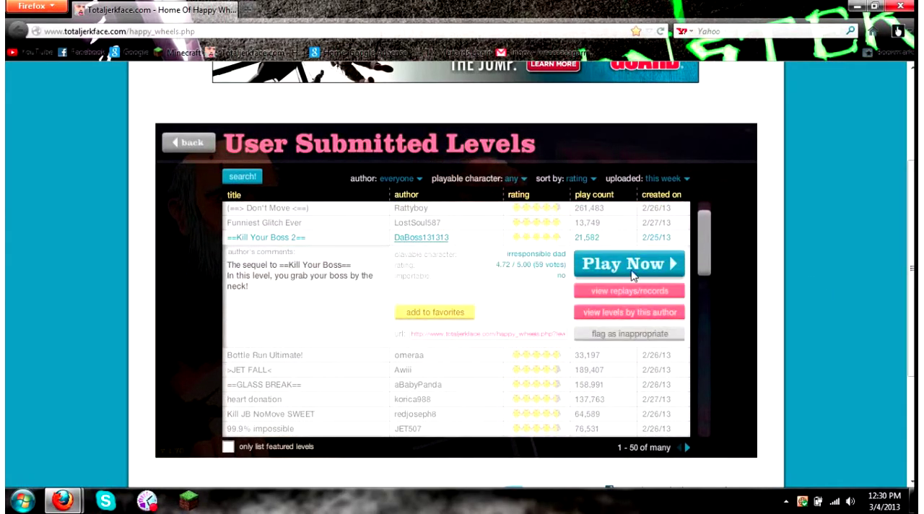
{"action": "left_click", "coordinate": [634, 273]}
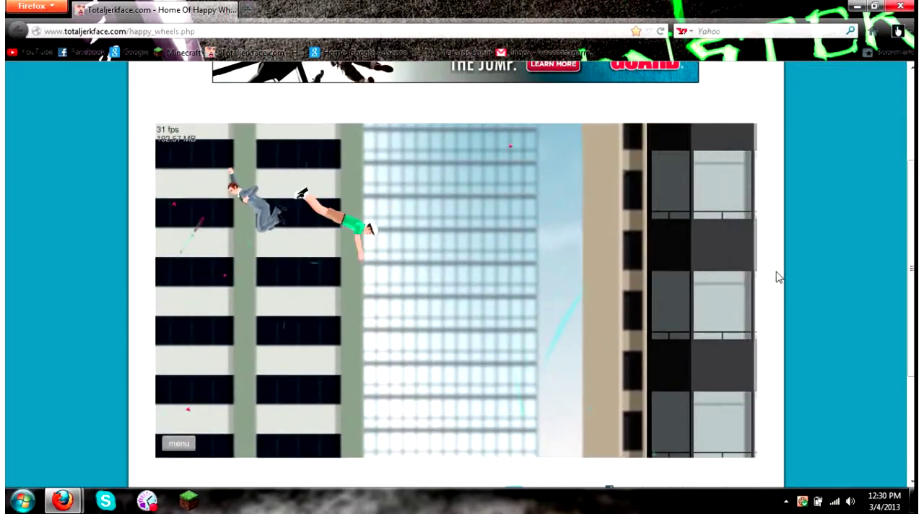
{"action": "key", "text": "Escape"}
{"action": "key", "text": "space"}
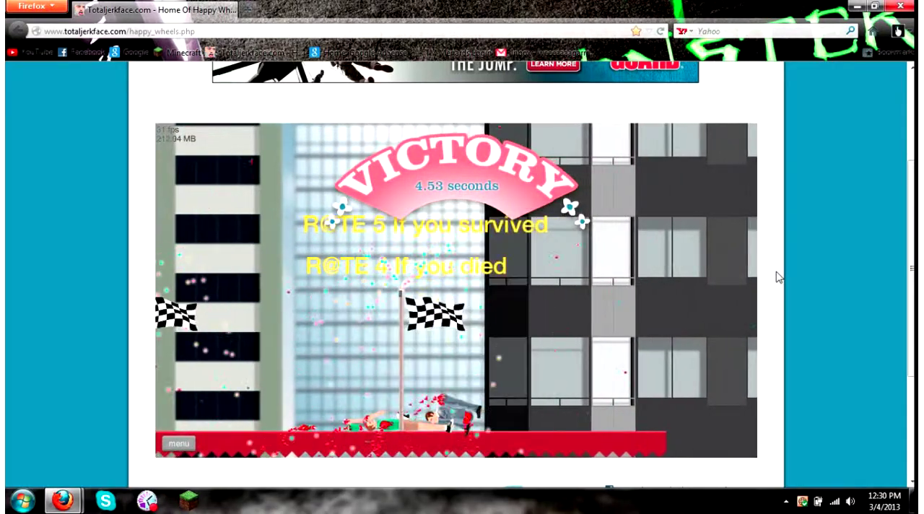
{"action": "key", "text": "r"}
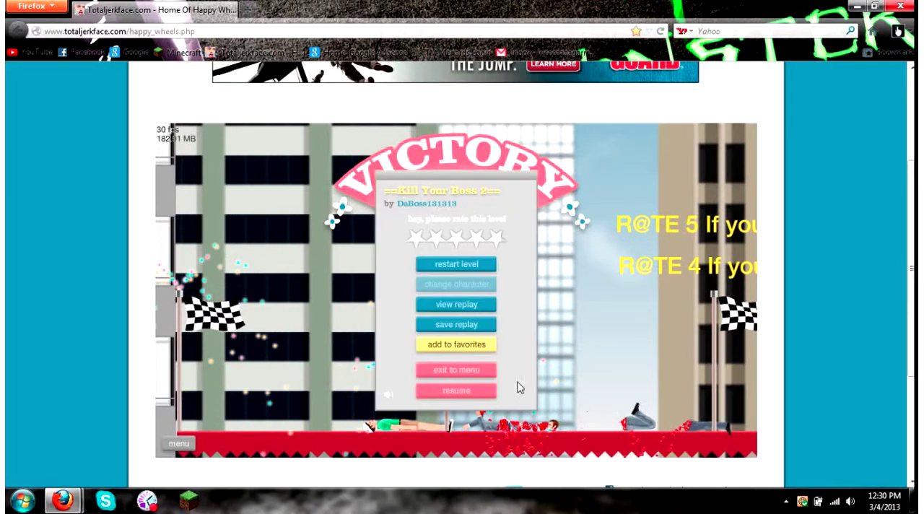
{"action": "left_click", "coordinate": [482, 371]}
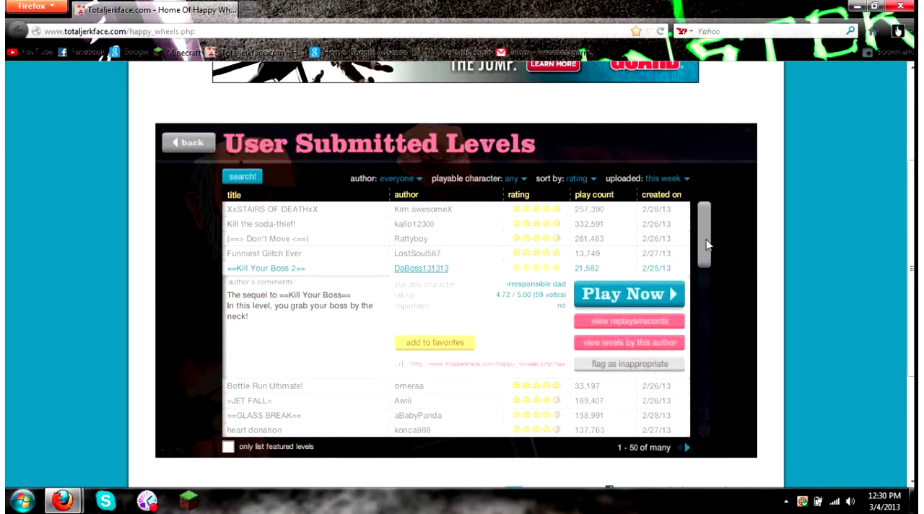
{"action": "left_click_drag", "start_coordinate": [707, 243], "coordinate": [704, 278]}
- Start Bottle Run Ultimate!, restarting it three times from the pause menu
{"action": "left_click", "coordinate": [318, 250]}
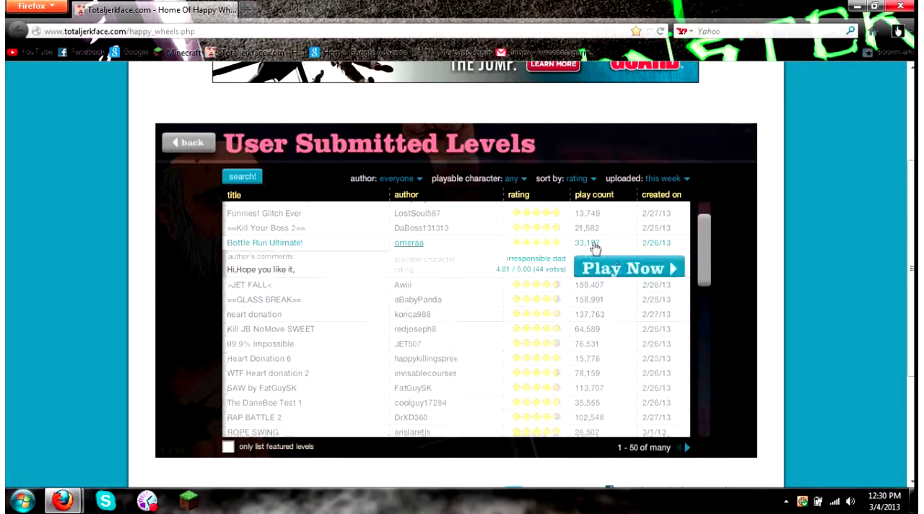
{"action": "left_click", "coordinate": [629, 268]}
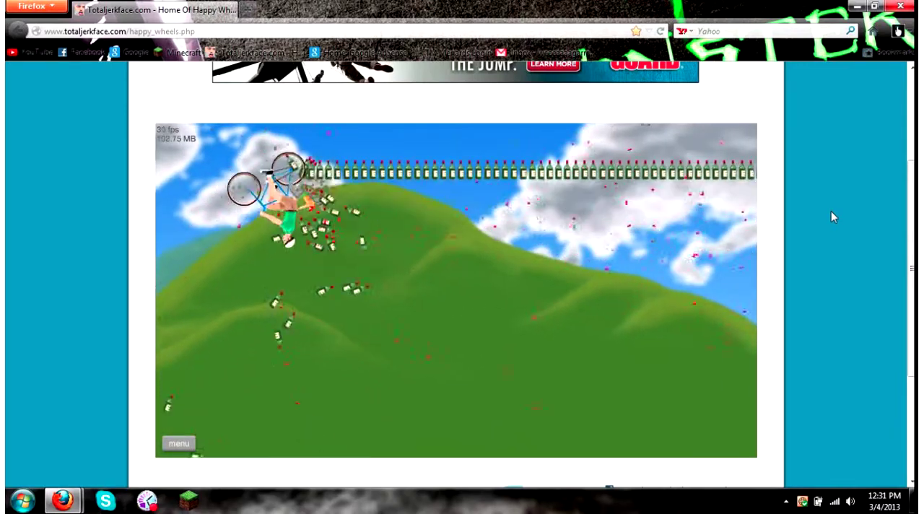
{"action": "key", "text": "Escape"}
{"action": "key", "text": "Return"}
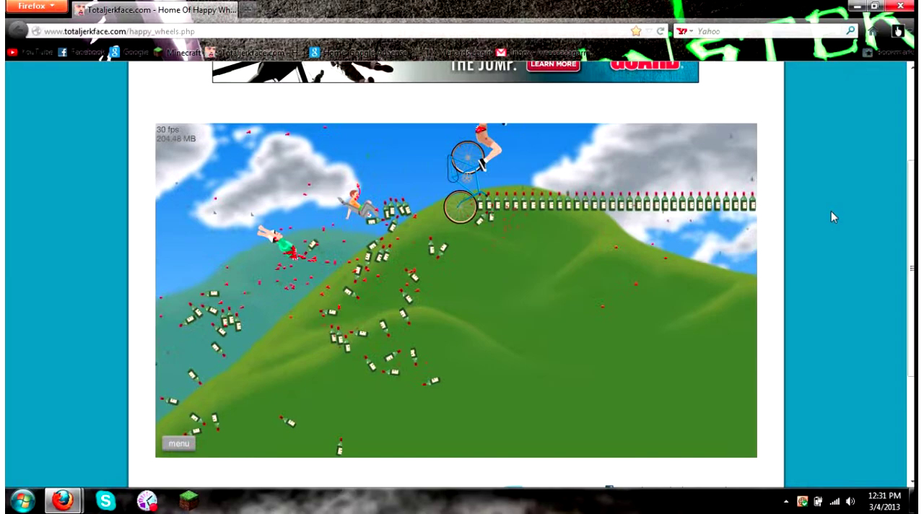
{"action": "key", "text": "Escape"}
{"action": "key", "text": "Return"}
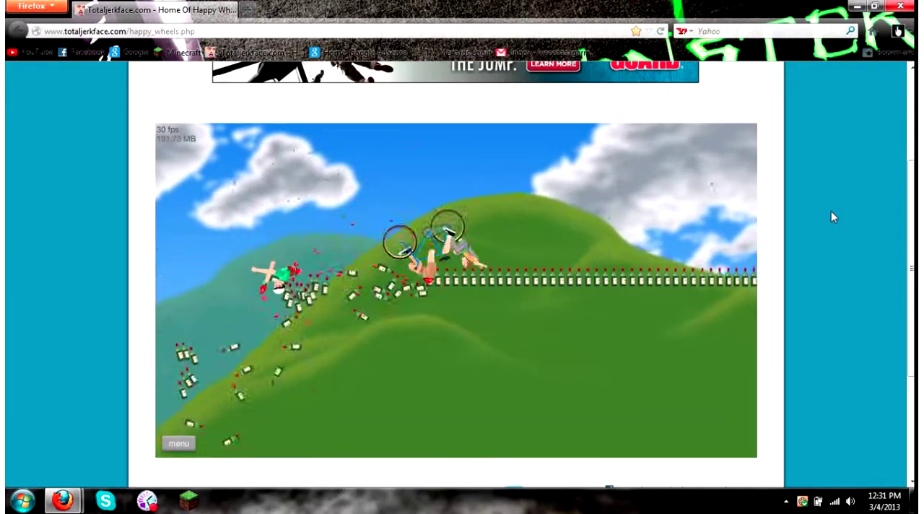
{"action": "key", "text": "Escape"}
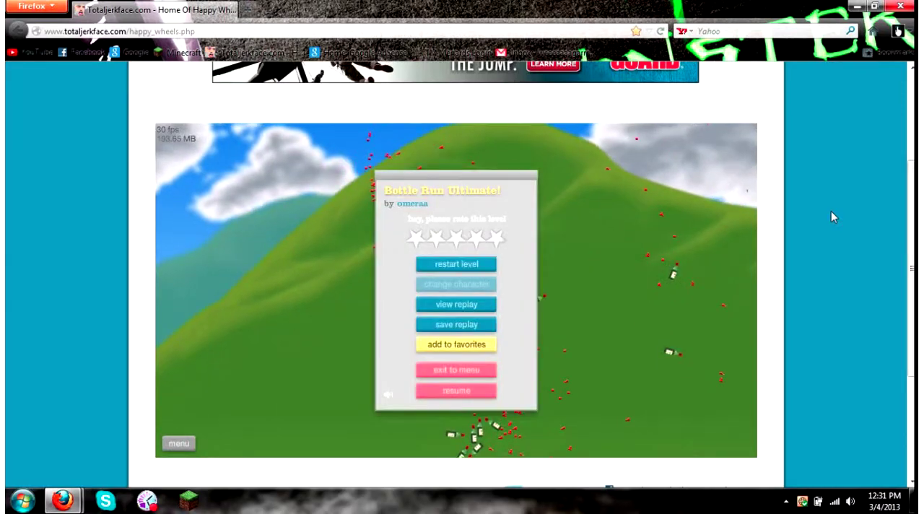
{"action": "key", "text": "Return"}
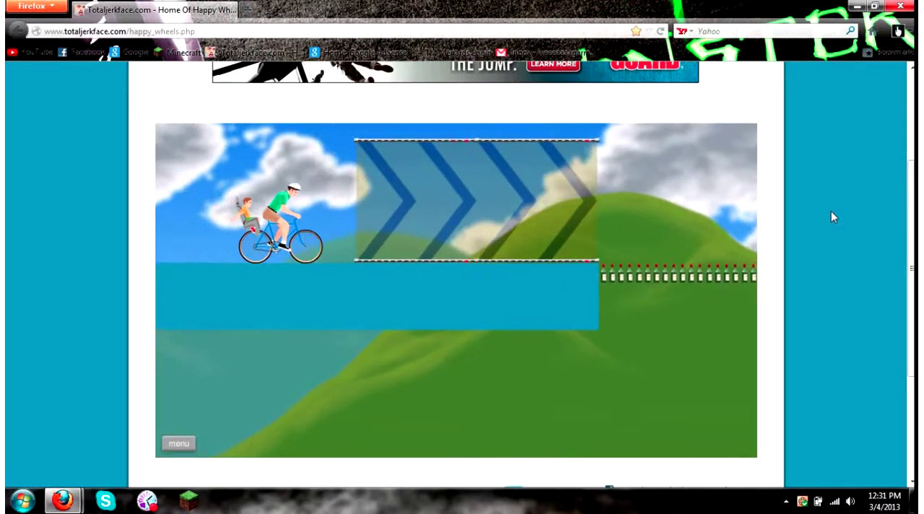
- Ride over the landmines to the finish flag in 9.16 seconds
{"action": "key", "text": "Up"}
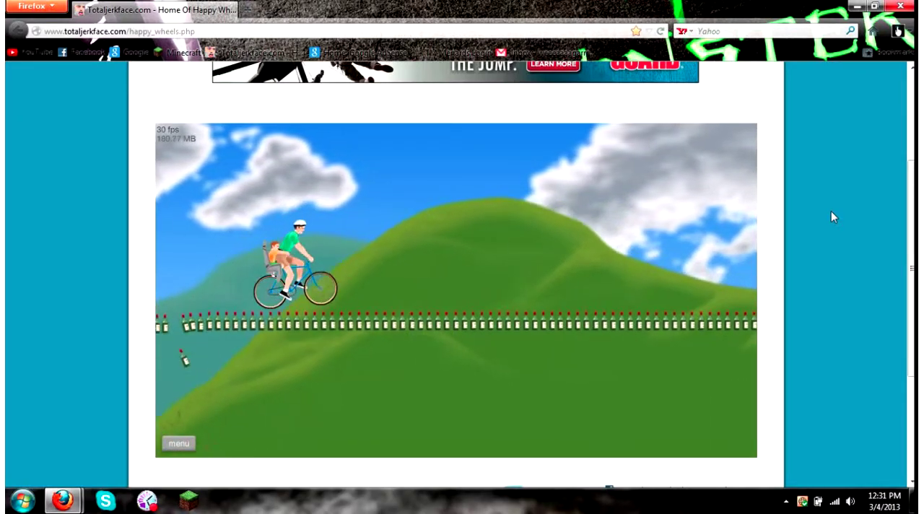
{"action": "key", "text": "Up"}
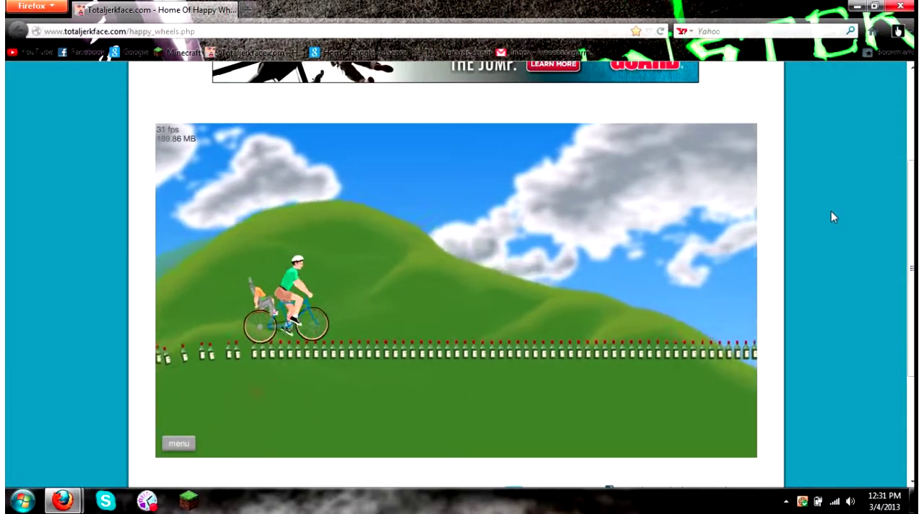
{"action": "key", "text": "Up"}
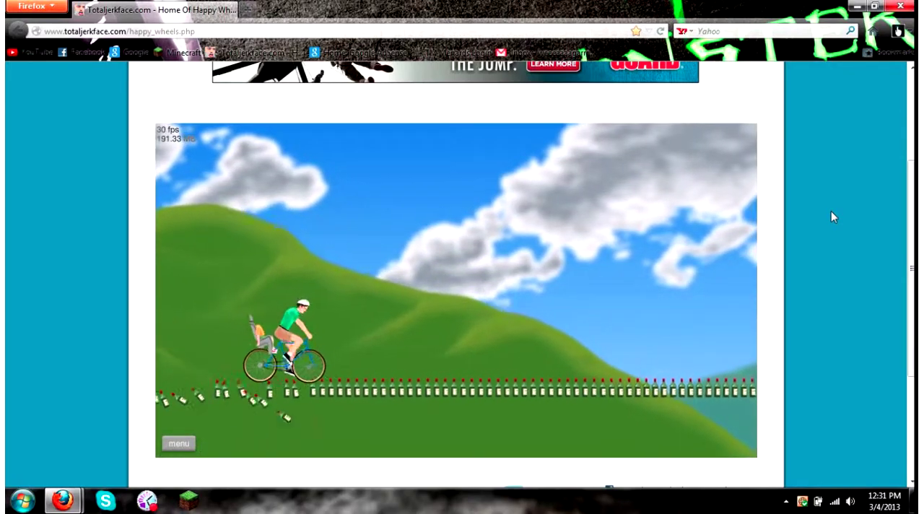
{"action": "key", "text": "Up"}
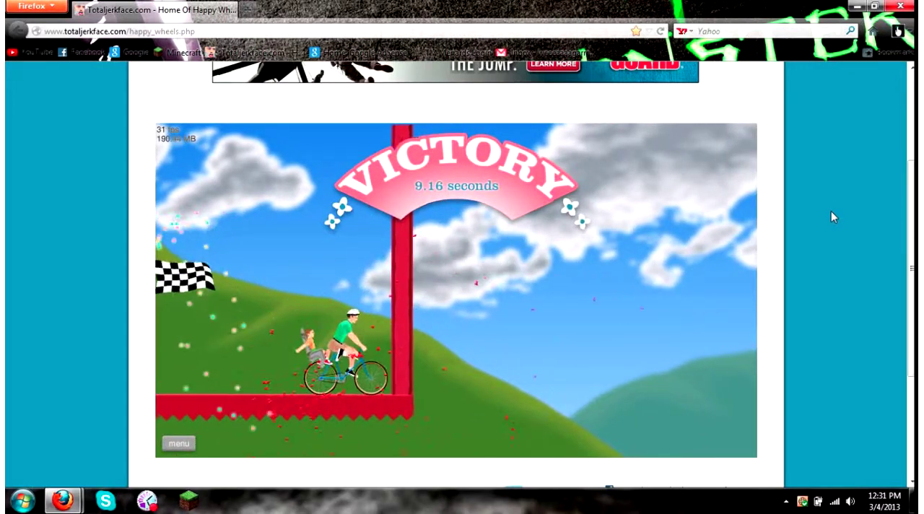
- Open >JET FALL< from the list, finish it in 18.93 seconds, and reopen its menu
{"action": "left_click", "coordinate": [456, 404]}
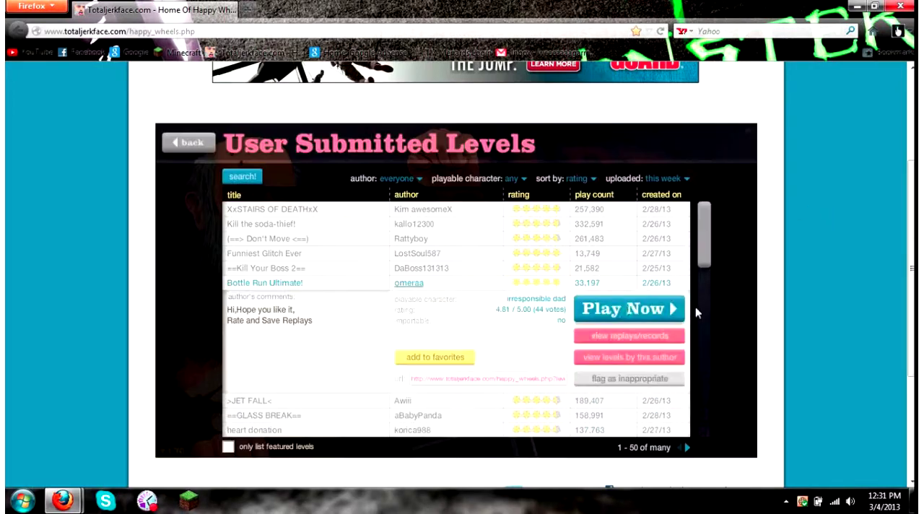
{"action": "left_click_drag", "start_coordinate": [704, 217], "coordinate": [700, 292]}
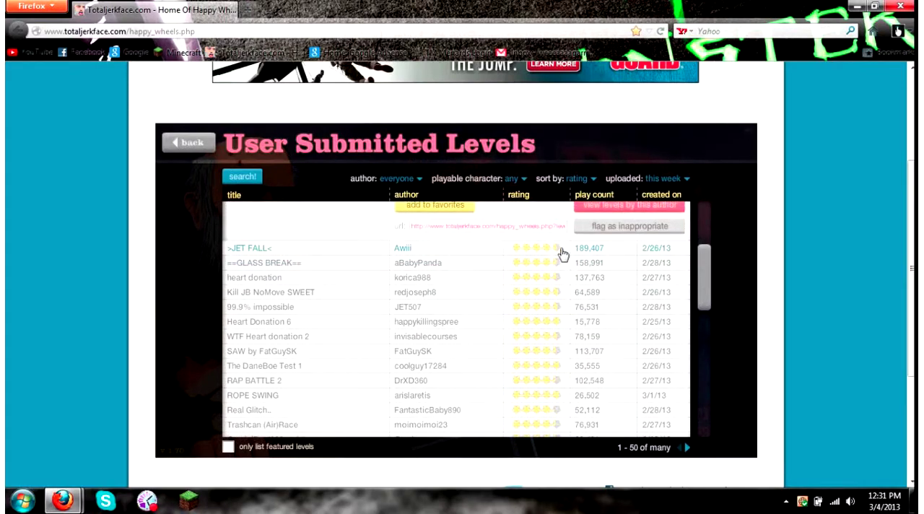
{"action": "left_click", "coordinate": [564, 249]}
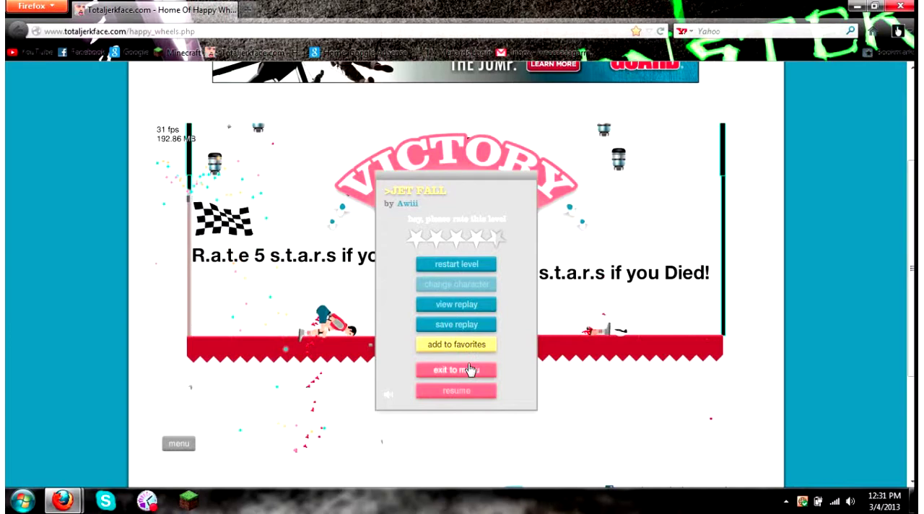
{"action": "left_click", "coordinate": [470, 370]}
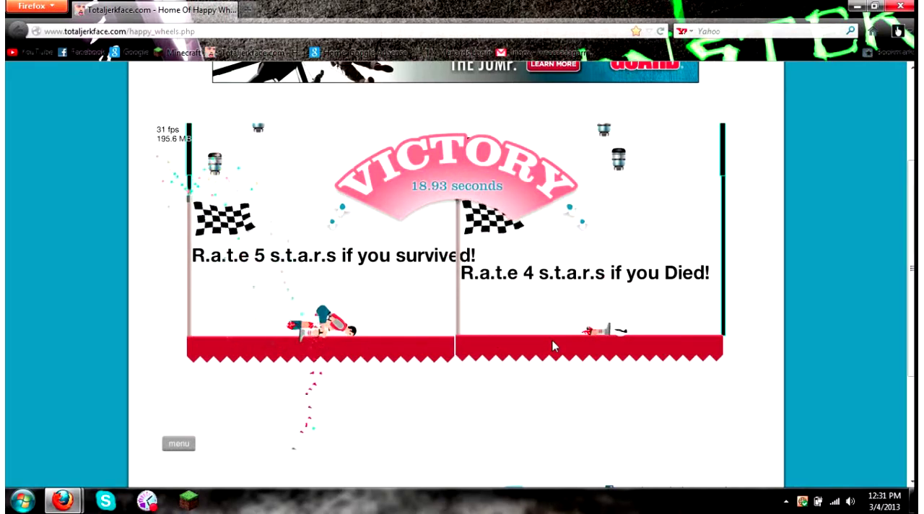
{"action": "key", "text": "Escape"}
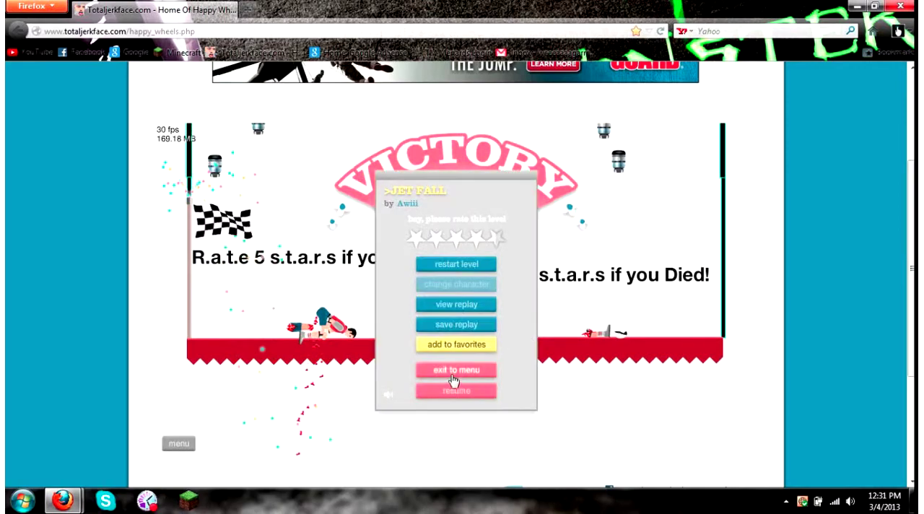
- Open ==GLASS BREAK== from the list and ride down the glass shaft to the finish
{"action": "left_click", "coordinate": [453, 375]}
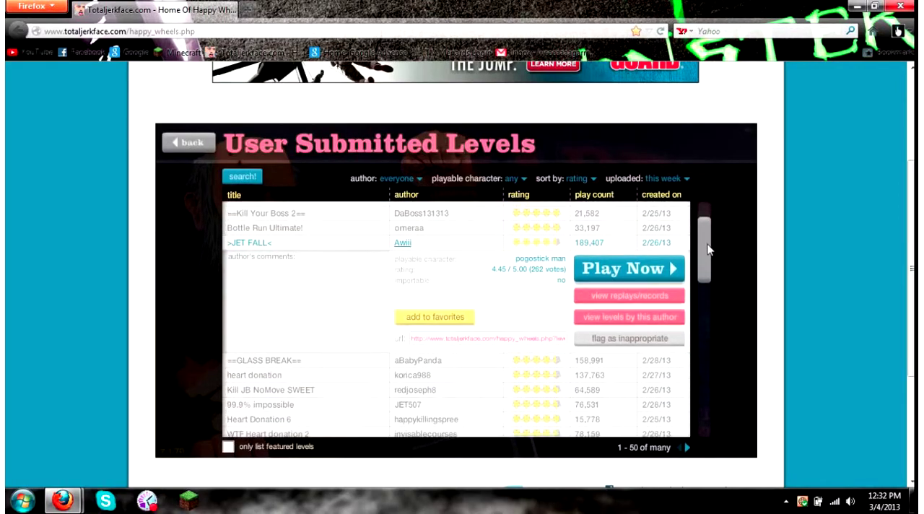
{"action": "scroll", "coordinate": [650, 253], "scroll_direction": "down", "scroll_amount": 3}
{"action": "left_click", "coordinate": [596, 250]}
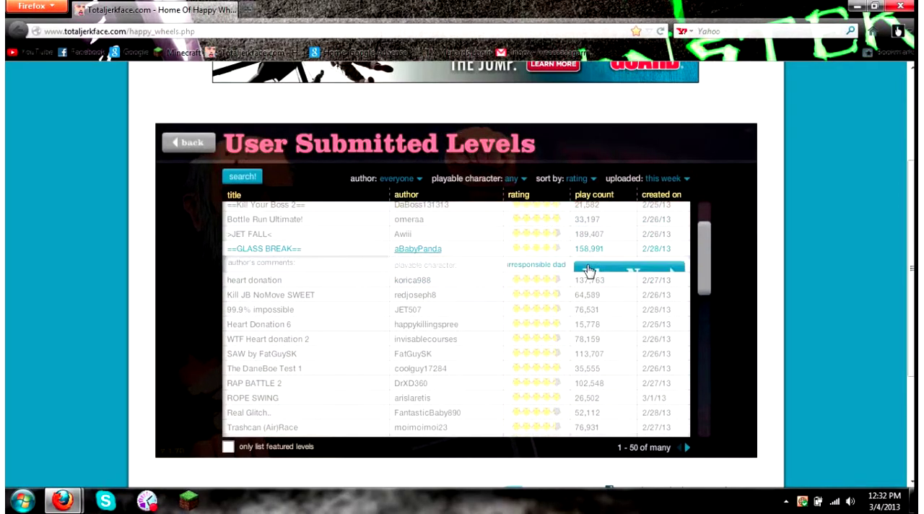
{"action": "left_click", "coordinate": [606, 275]}
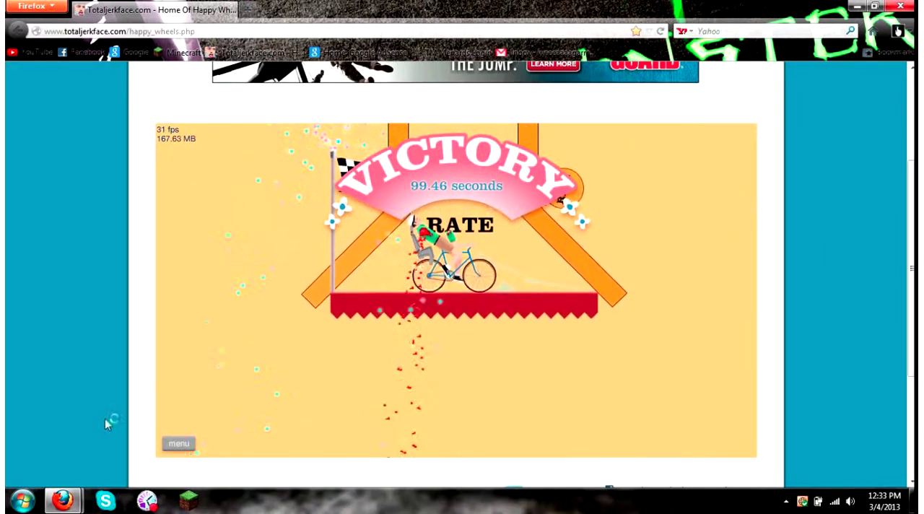
- Exit to the list, view the heart donation level, and start 99.9% impossible
{"action": "left_click", "coordinate": [179, 444]}
{"action": "left_click", "coordinate": [428, 371]}
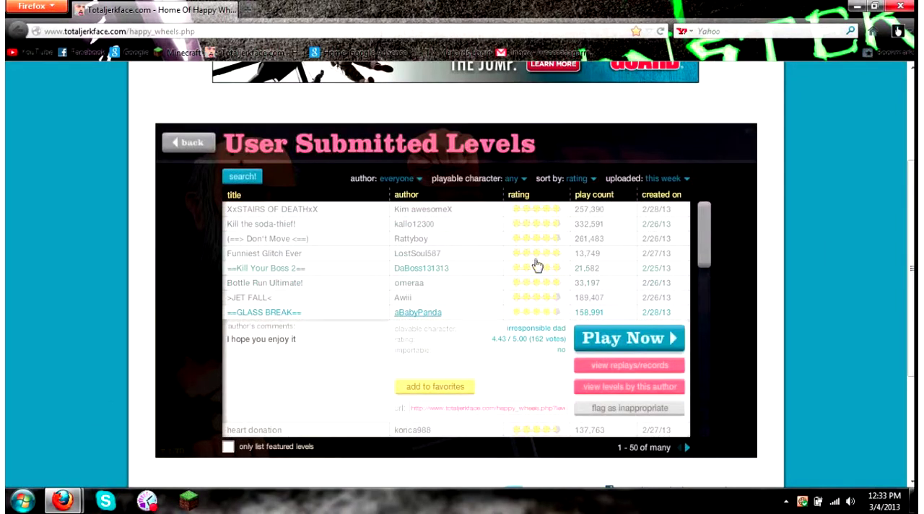
{"action": "scroll", "coordinate": [713, 226], "scroll_direction": "down", "scroll_amount": 5}
{"action": "scroll", "coordinate": [505, 289], "scroll_direction": "up", "scroll_amount": 2}
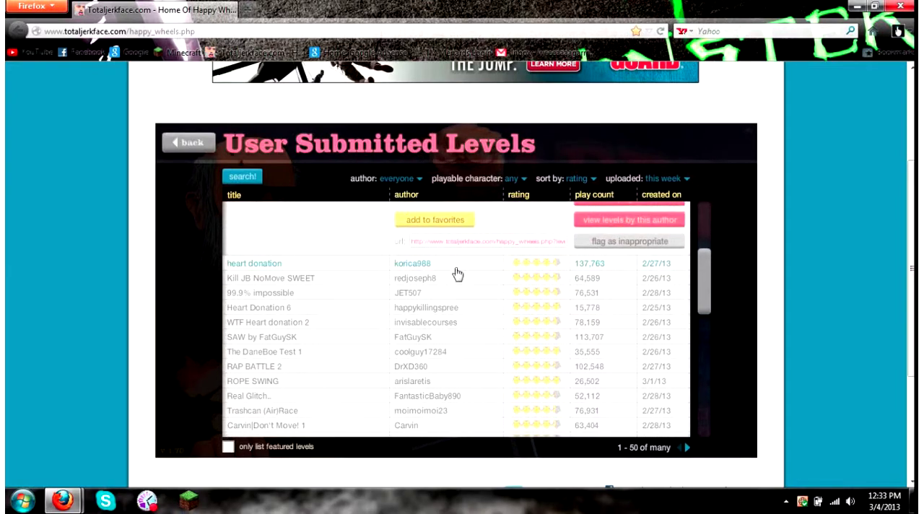
{"action": "left_click", "coordinate": [333, 265]}
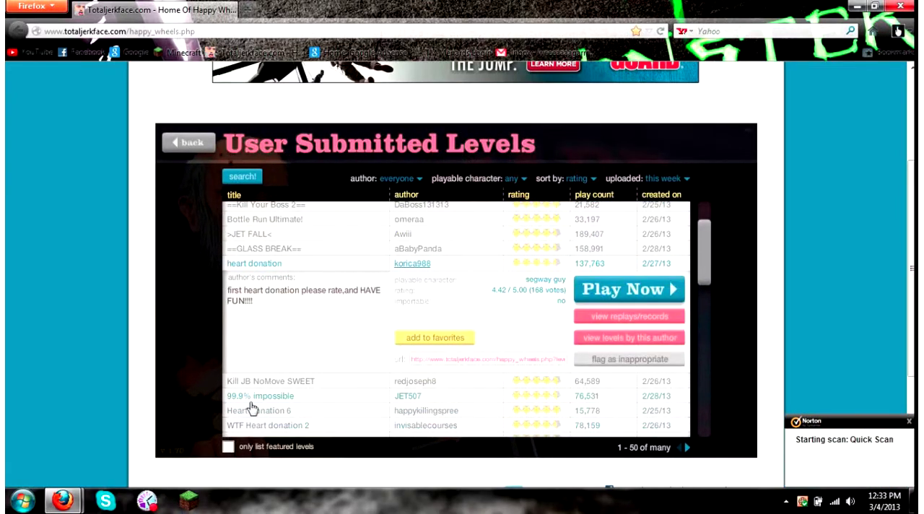
{"action": "left_click", "coordinate": [267, 396]}
{"action": "left_click", "coordinate": [630, 345]}
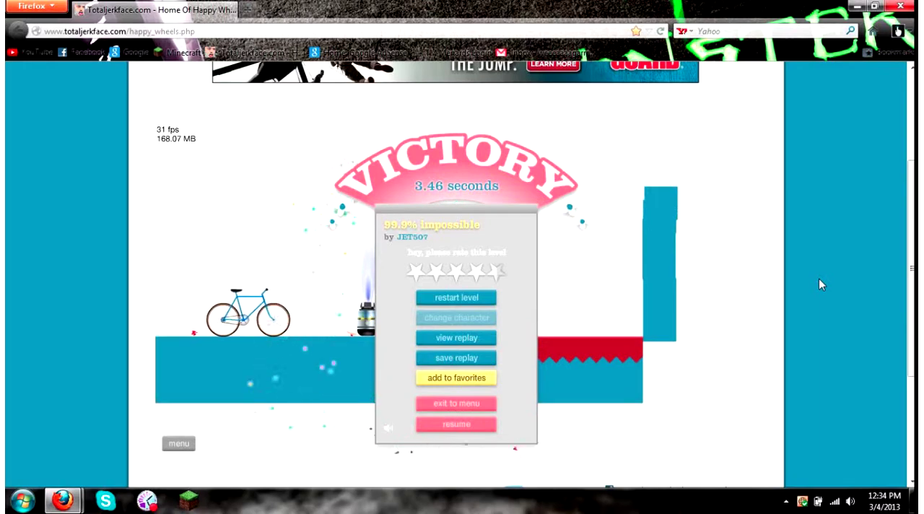
- Start 99.9% impossible again, crash, and quit back to the level list
{"action": "left_click", "coordinate": [478, 405]}
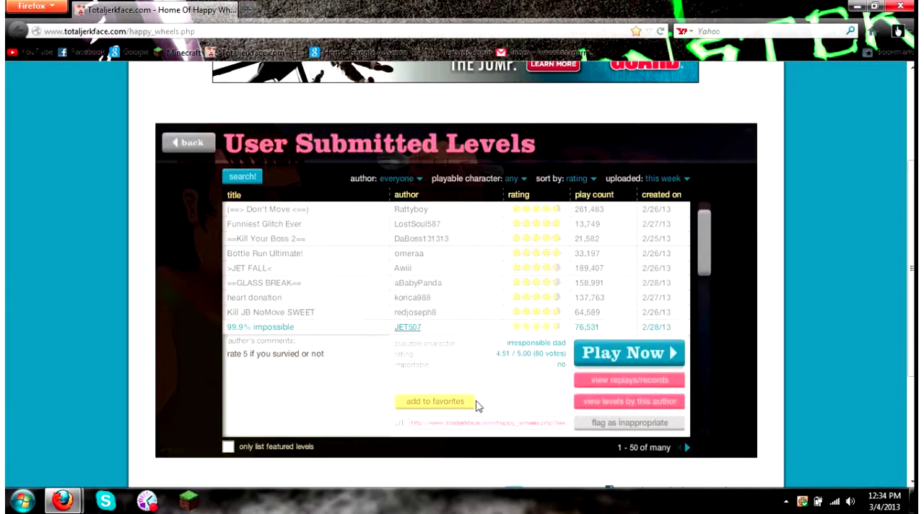
{"action": "left_click", "coordinate": [602, 356]}
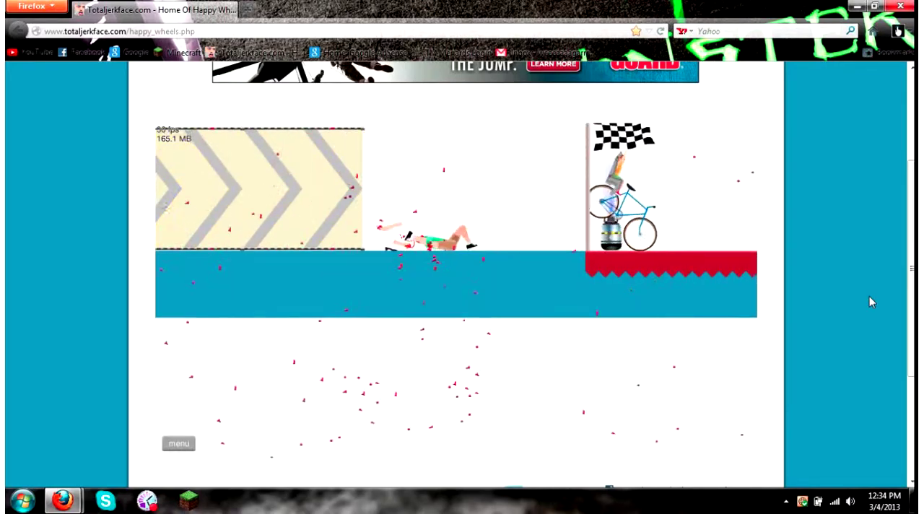
{"action": "key", "text": "Tab"}
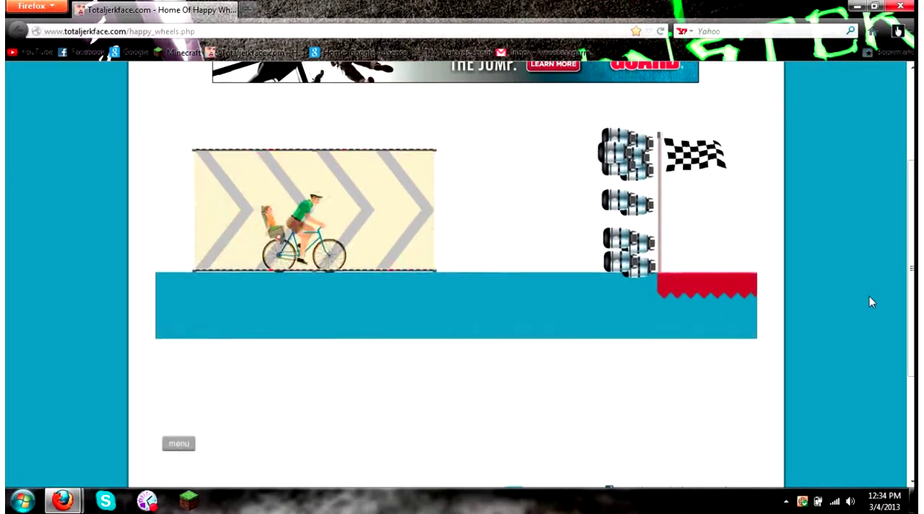
{"action": "key", "text": "Escape"}
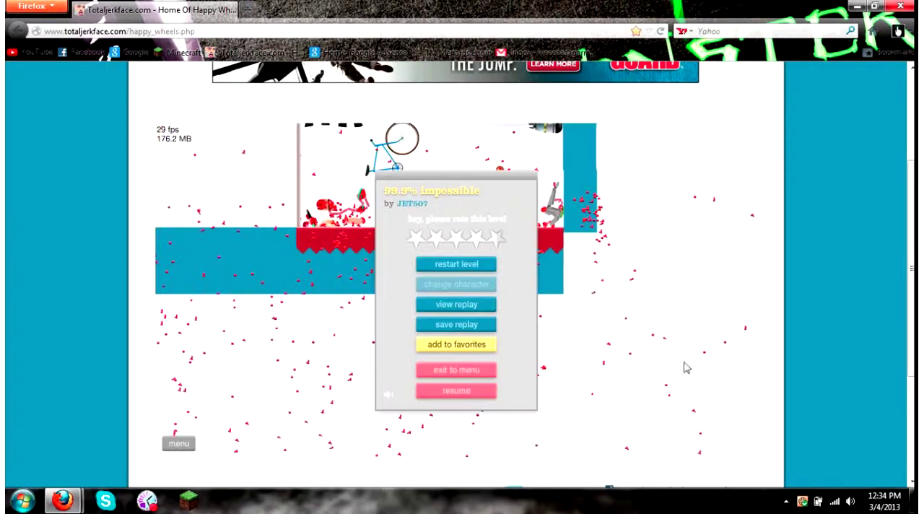
{"action": "left_click", "coordinate": [456, 371]}
{"action": "scroll", "coordinate": [405, 310], "scroll_direction": "down", "scroll_amount": 3}
{"action": "scroll", "coordinate": [347, 325], "scroll_direction": "down", "scroll_amount": 3}
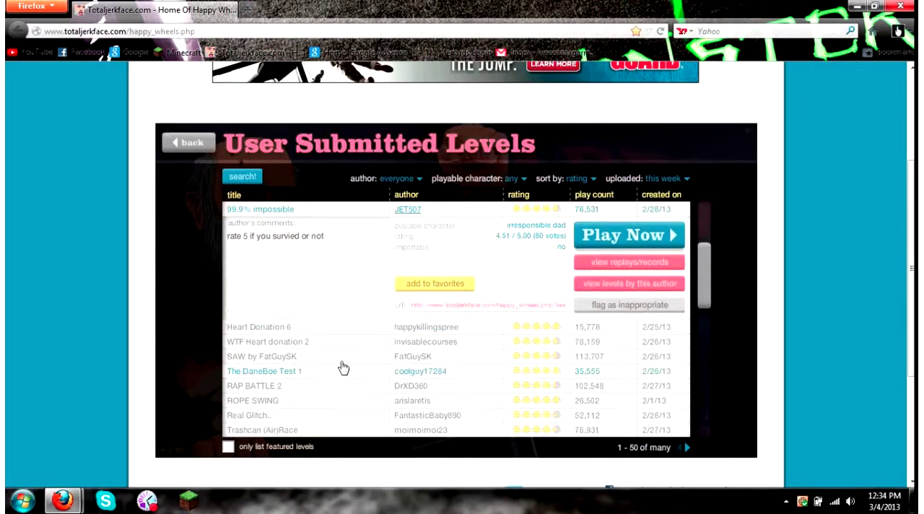
{"action": "scroll", "coordinate": [312, 347], "scroll_direction": "down", "scroll_amount": 1}
{"action": "scroll", "coordinate": [302, 329], "scroll_direction": "down", "scroll_amount": 1}
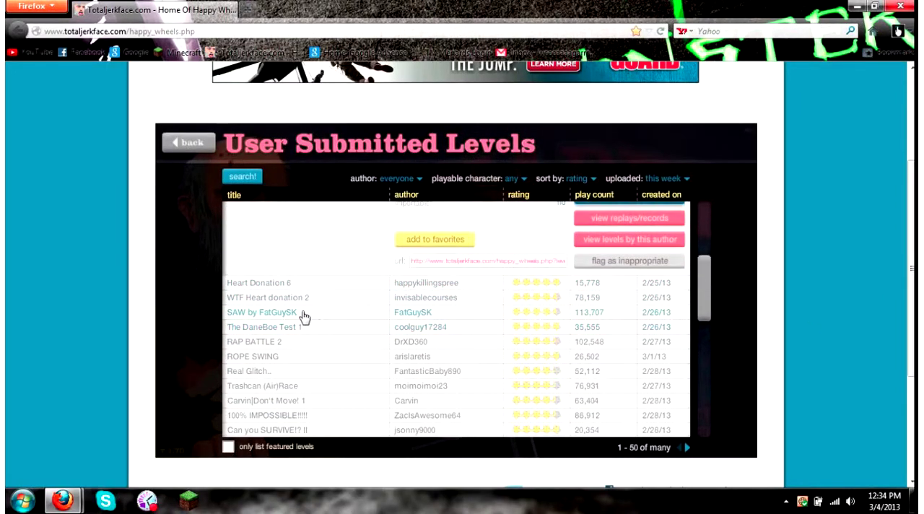
- Launch the SAW by FatGuySK level and ride the segway rider forward
{"action": "left_click", "coordinate": [307, 316]}
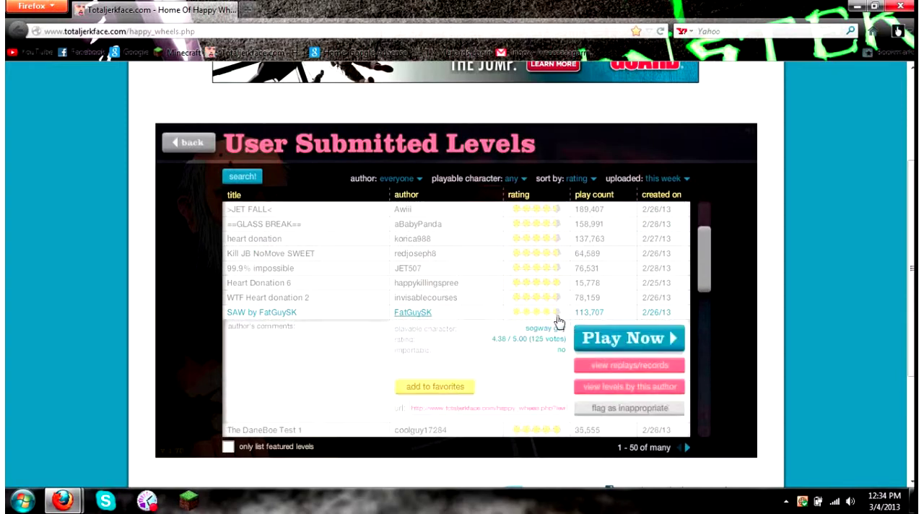
{"action": "left_click", "coordinate": [619, 339]}
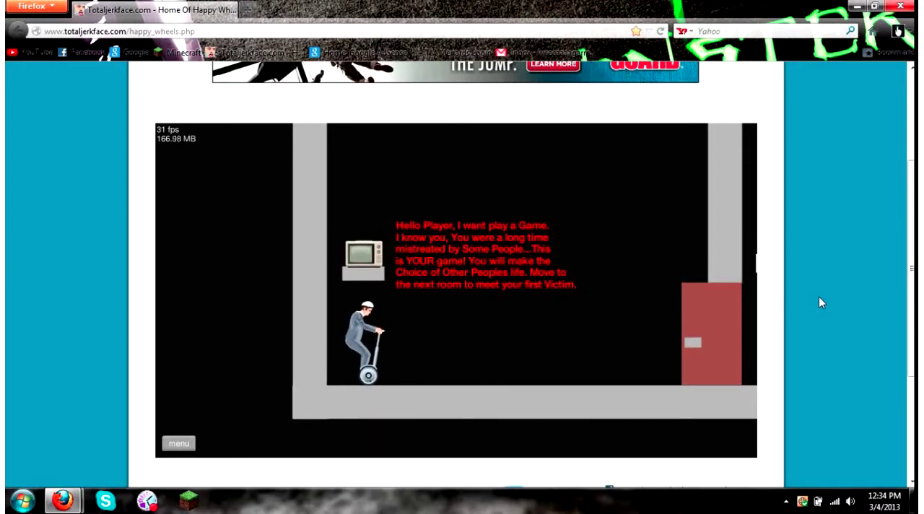
{"action": "key", "text": "Right"}
{"action": "key", "text": "Right"}
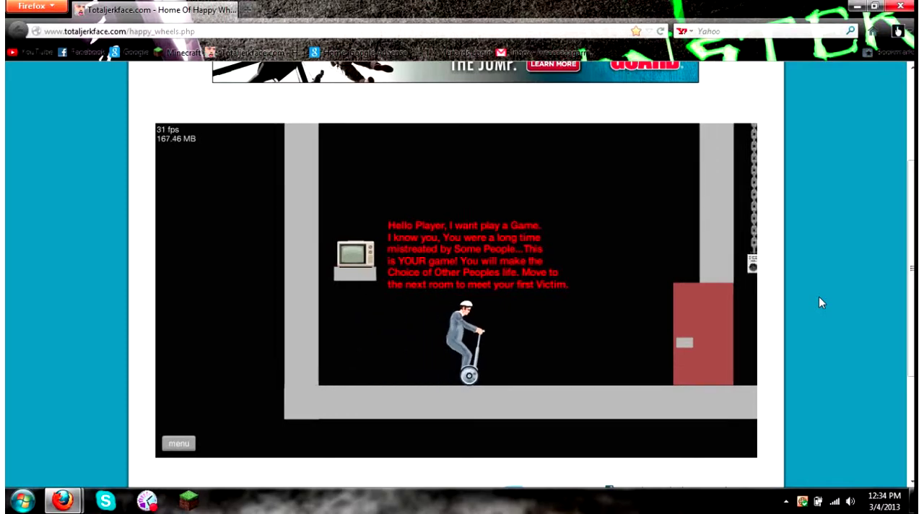
{"action": "key", "text": "Right"}
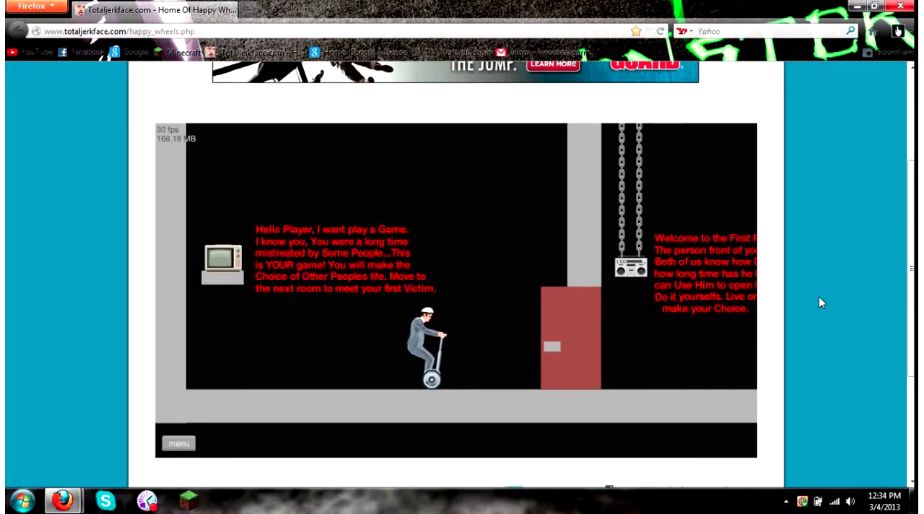
- Ride through the door toward the chained boss, reverse toward the door, then push onward
{"action": "key", "text": "Right"}
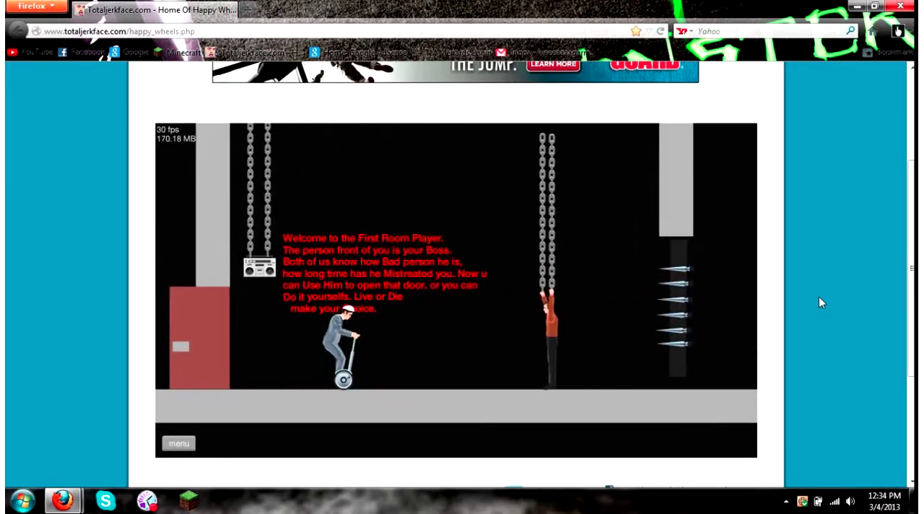
{"action": "key", "text": "Right"}
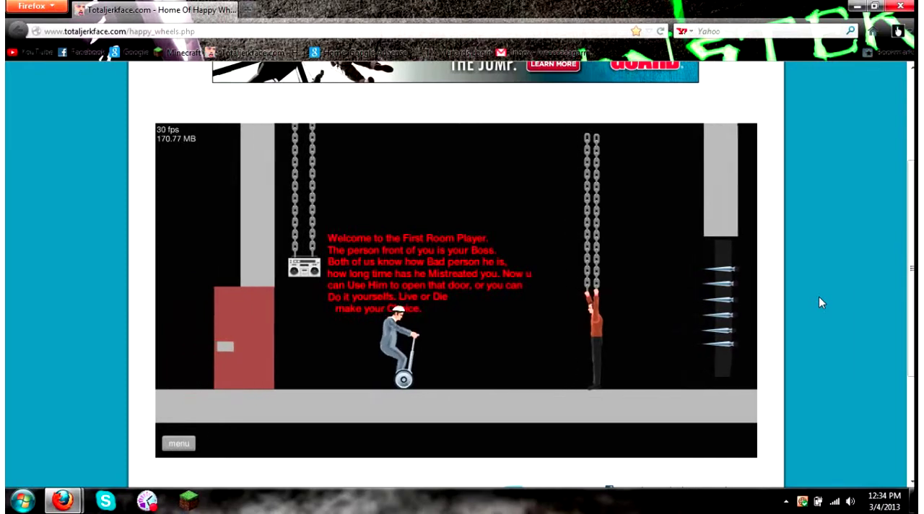
{"action": "key", "text": "Left"}
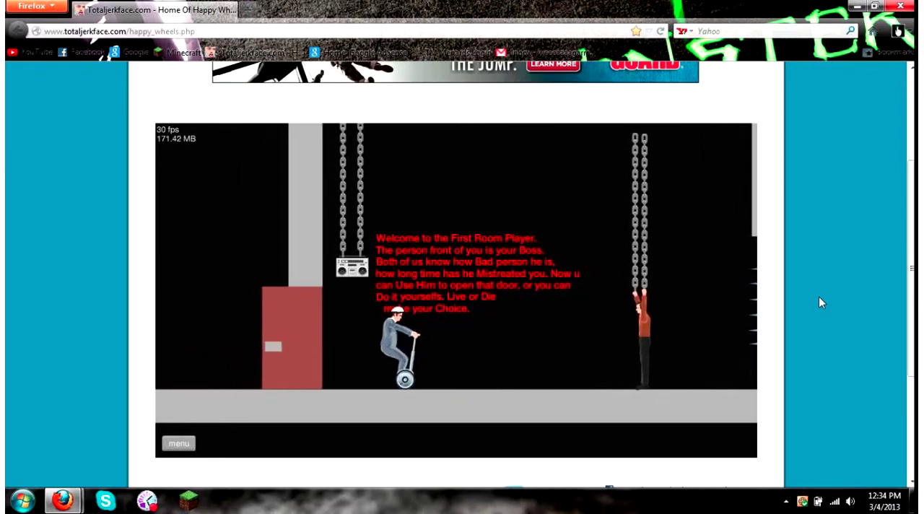
{"action": "key", "text": "Left"}
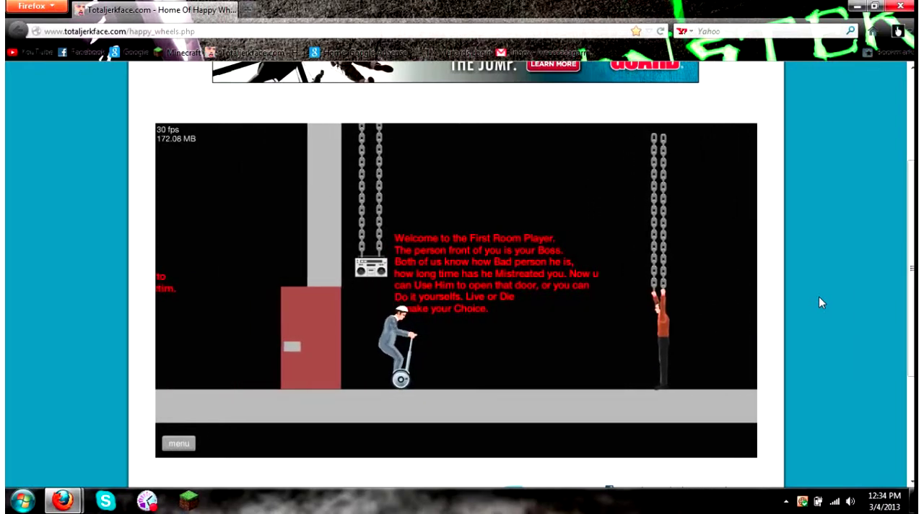
{"action": "key", "text": "Left"}
{"action": "key", "text": "Left"}
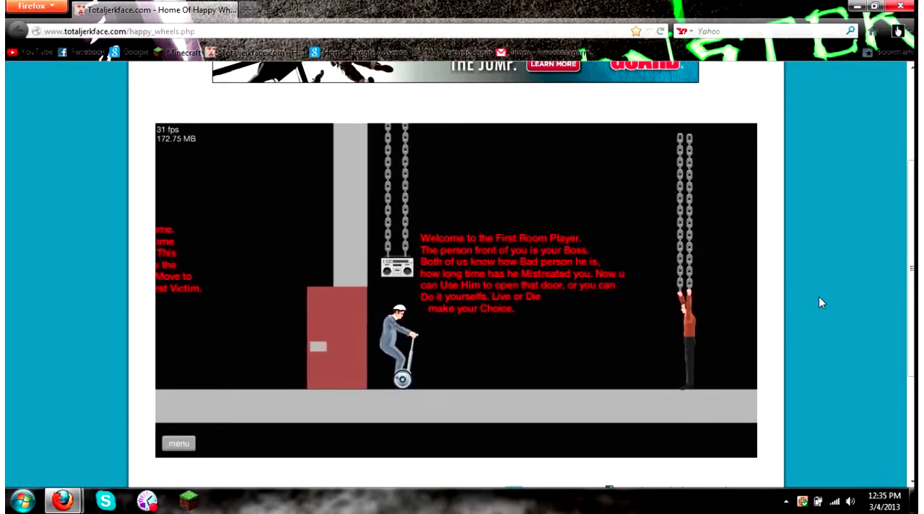
{"action": "key", "text": "Left"}
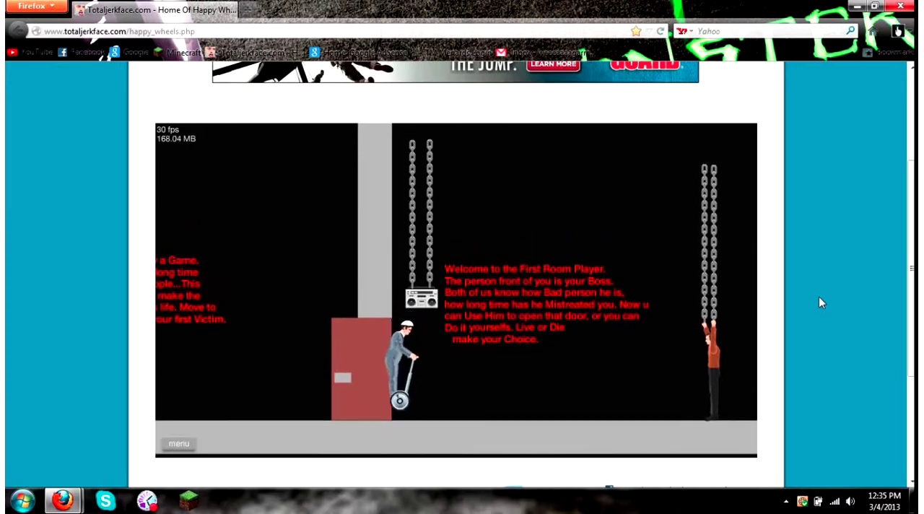
{"action": "key", "text": "Up"}
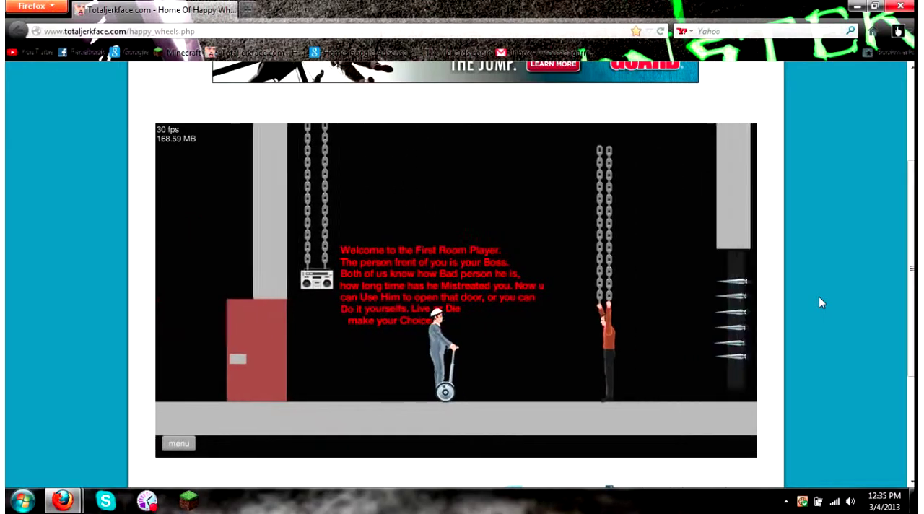
- Ride into the second room and land on the red button to drop the spikes on the skateboarder
{"action": "key", "text": "Right"}
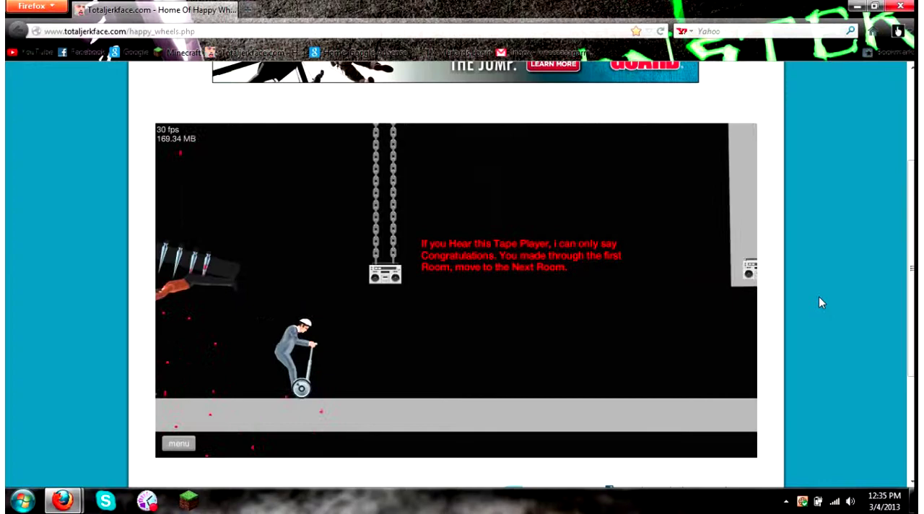
{"action": "key", "text": "Up"}
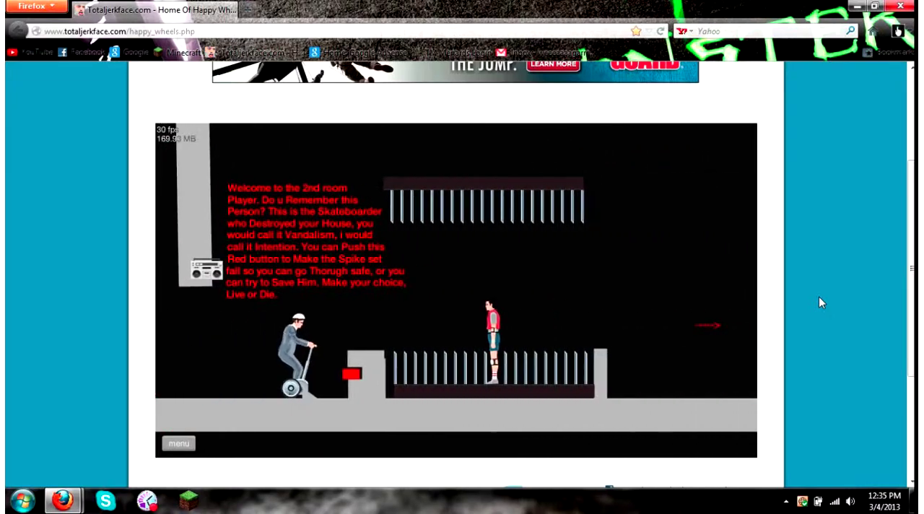
{"action": "key", "text": "Left"}
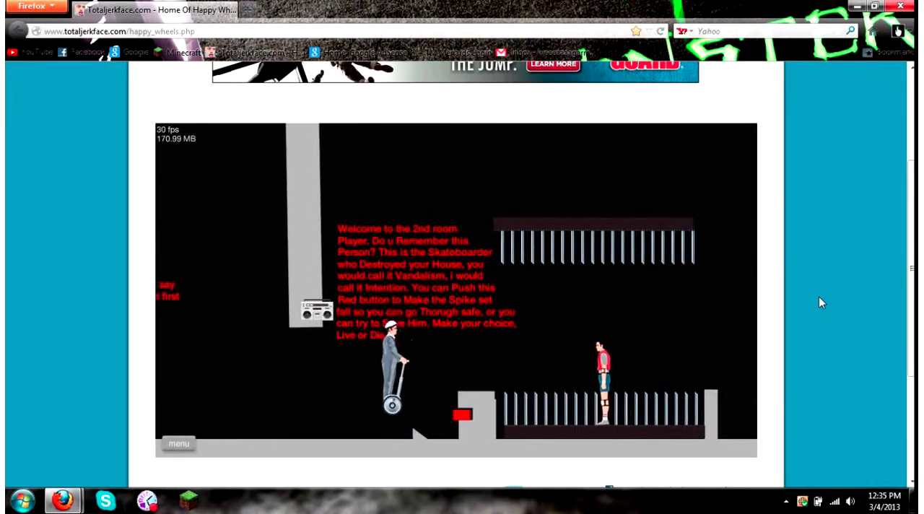
{"action": "key", "text": "space"}
{"action": "key", "text": "Right"}
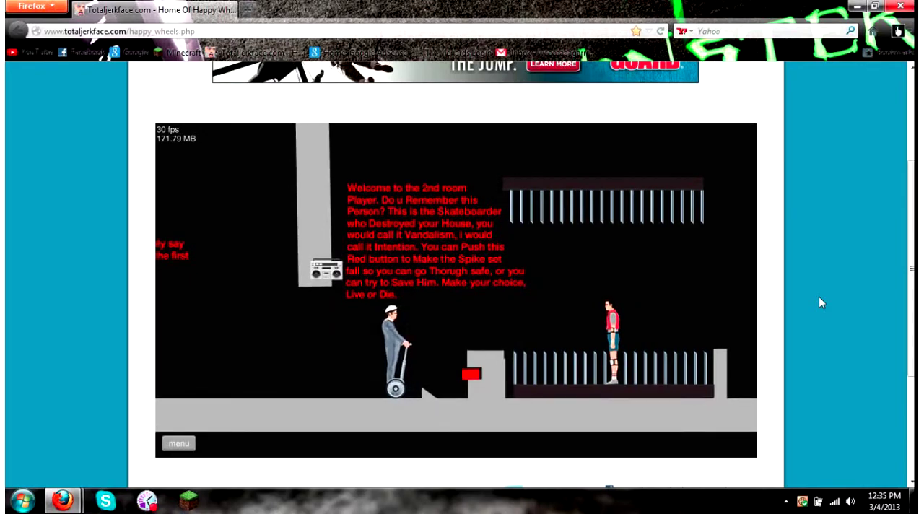
{"action": "key", "text": "space"}
{"action": "key", "text": "Right"}
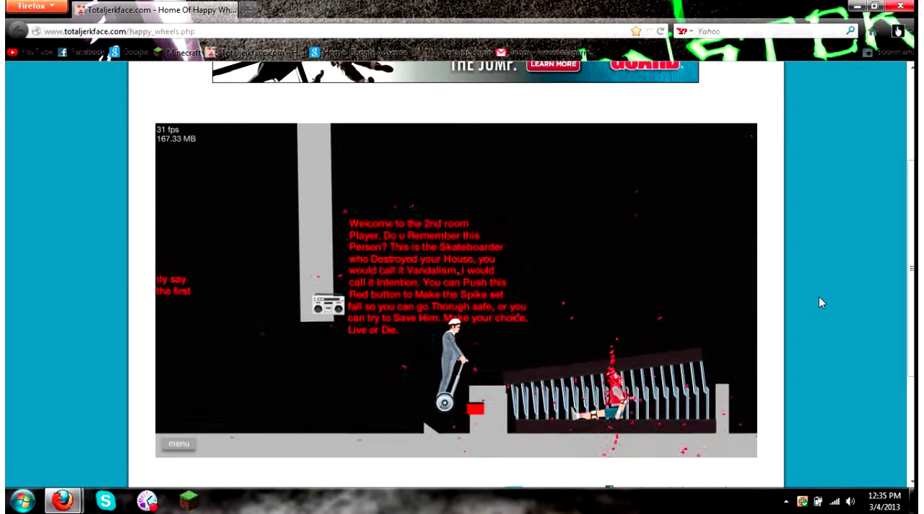
- Jump across the spikes into the final room, grab the chained woman, and ride toward the ledge
{"action": "key", "text": "Left"}
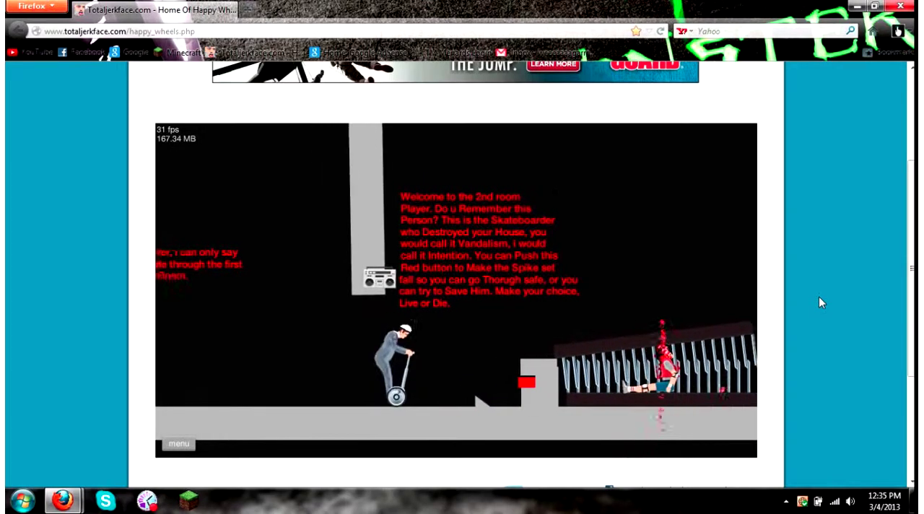
{"action": "key", "text": "space"}
{"action": "key", "text": "space"}
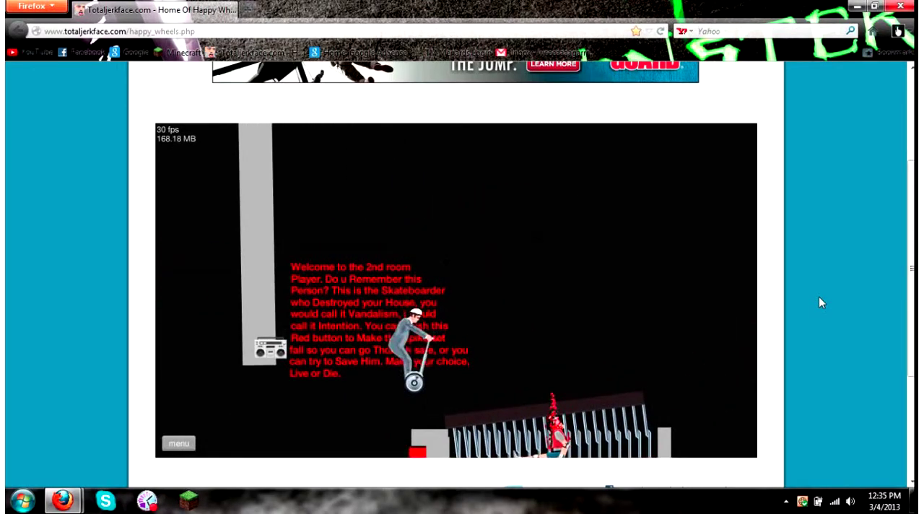
{"action": "key", "text": "Right"}
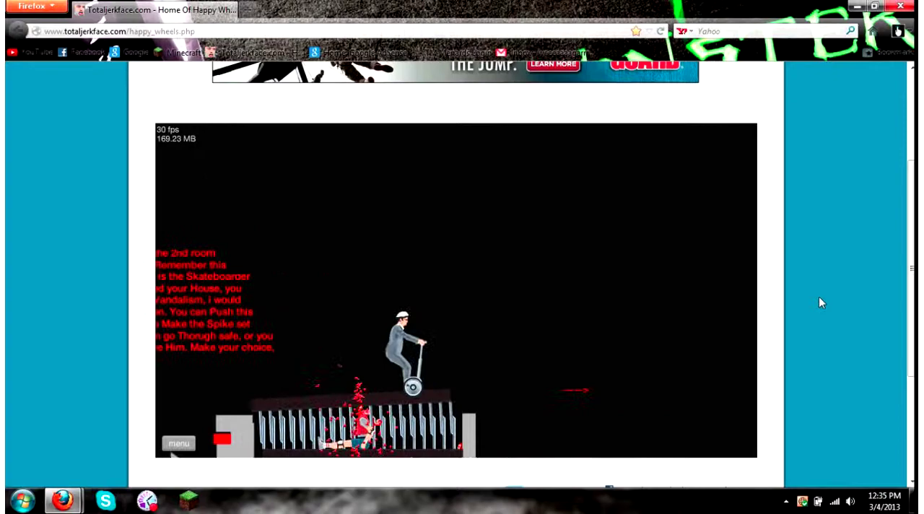
{"action": "key", "text": "Right"}
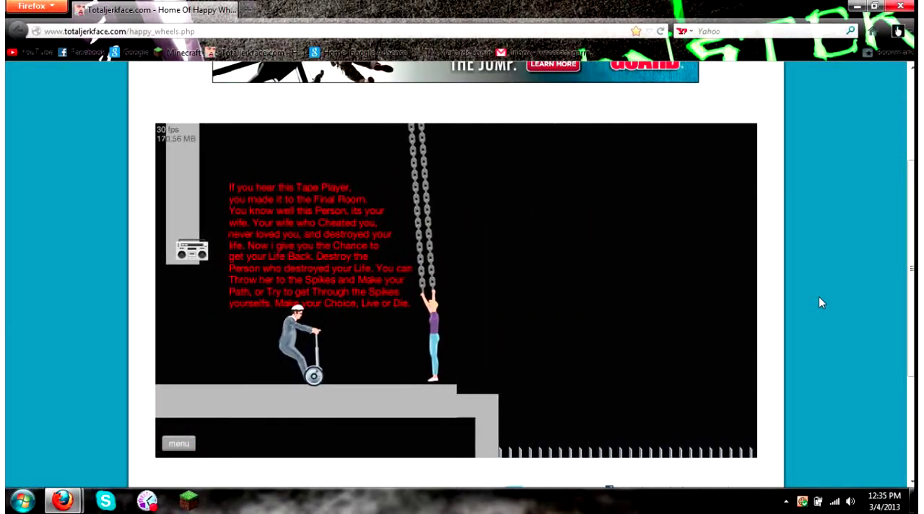
{"action": "key", "text": "space"}
{"action": "key", "text": "Right"}
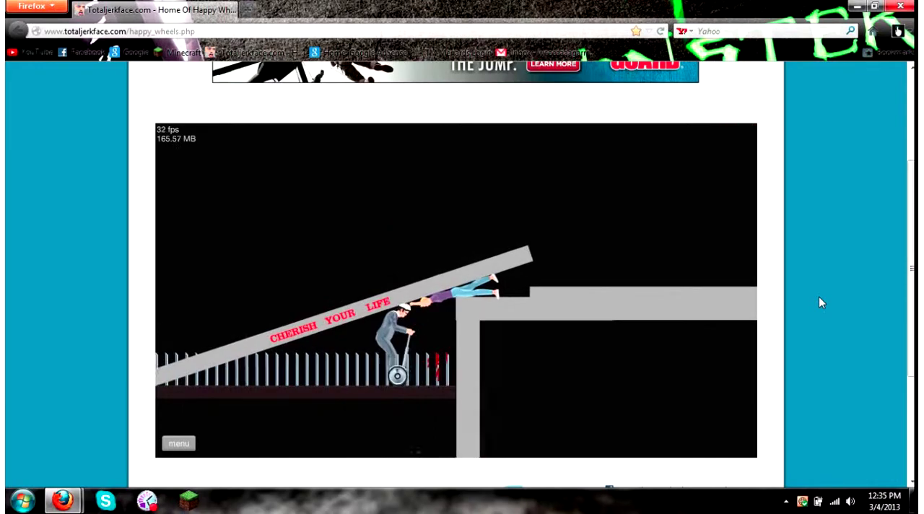
{"action": "key", "text": "Left"}
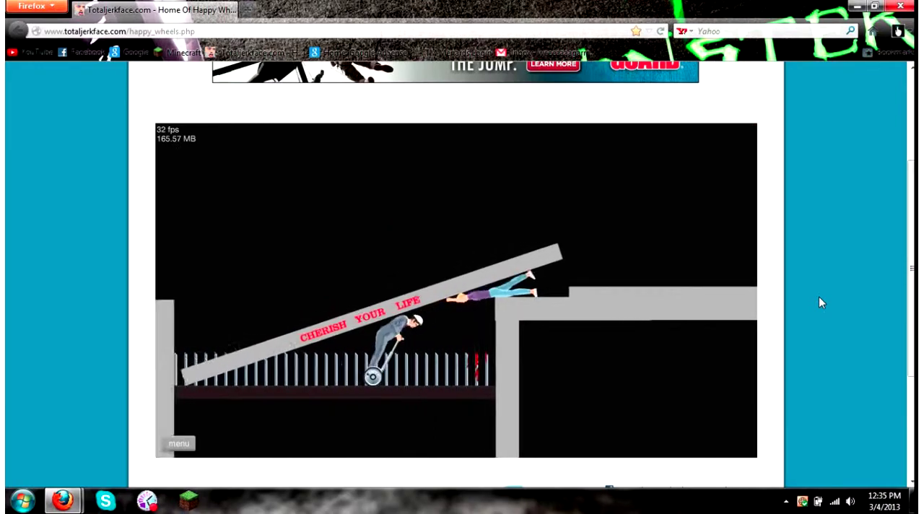